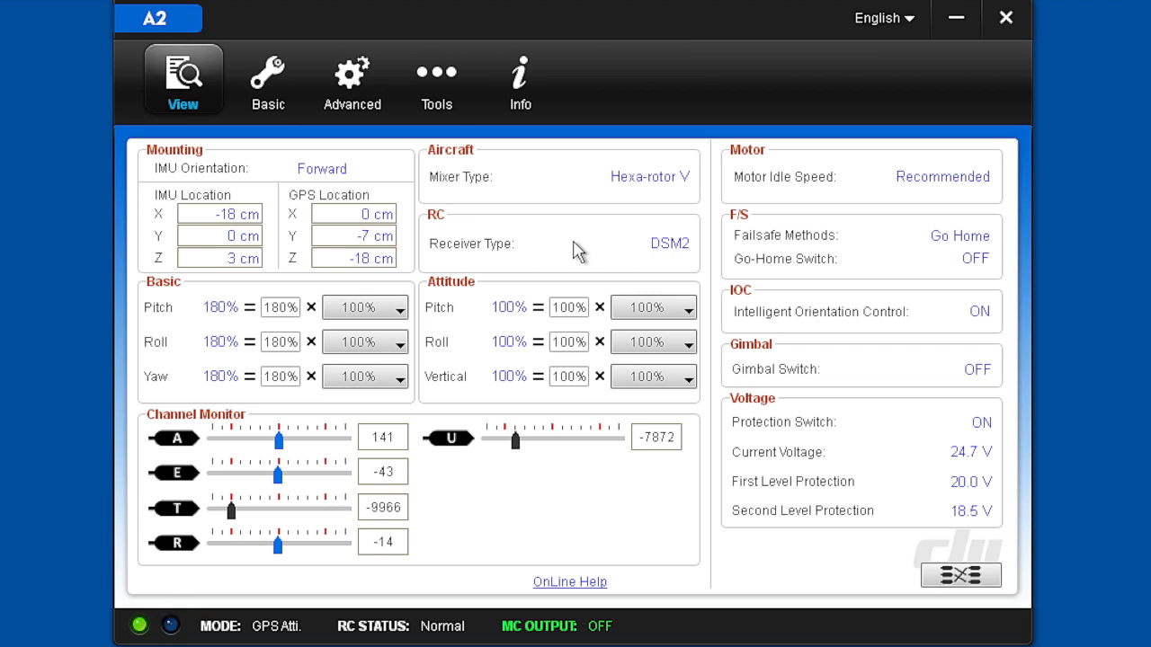
Check the RC receiver settings and review the channel mapping, including the function choices for channel 1 in the basic channel map
left_click(669, 244)
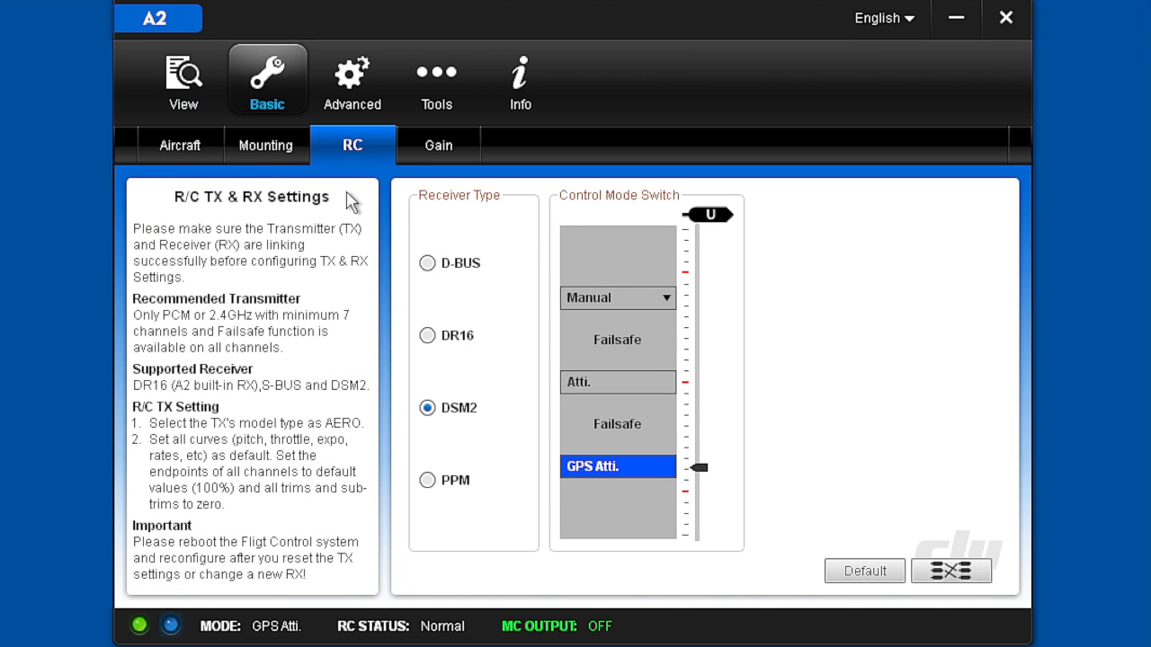
left_click(171, 83)
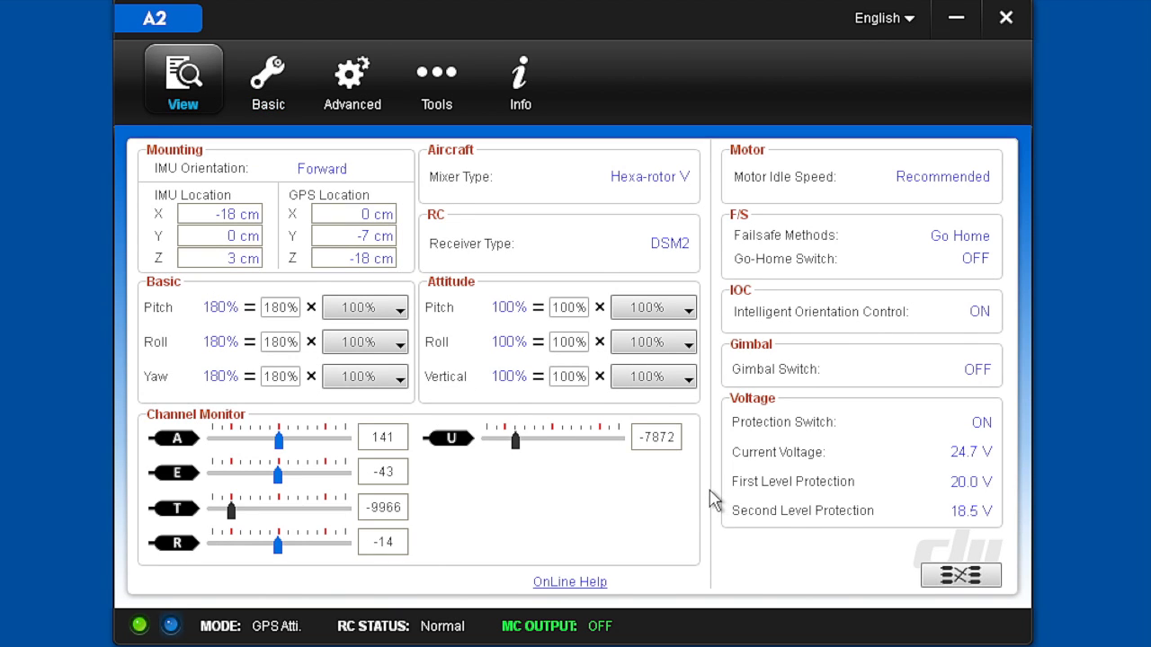
left_click(959, 577)
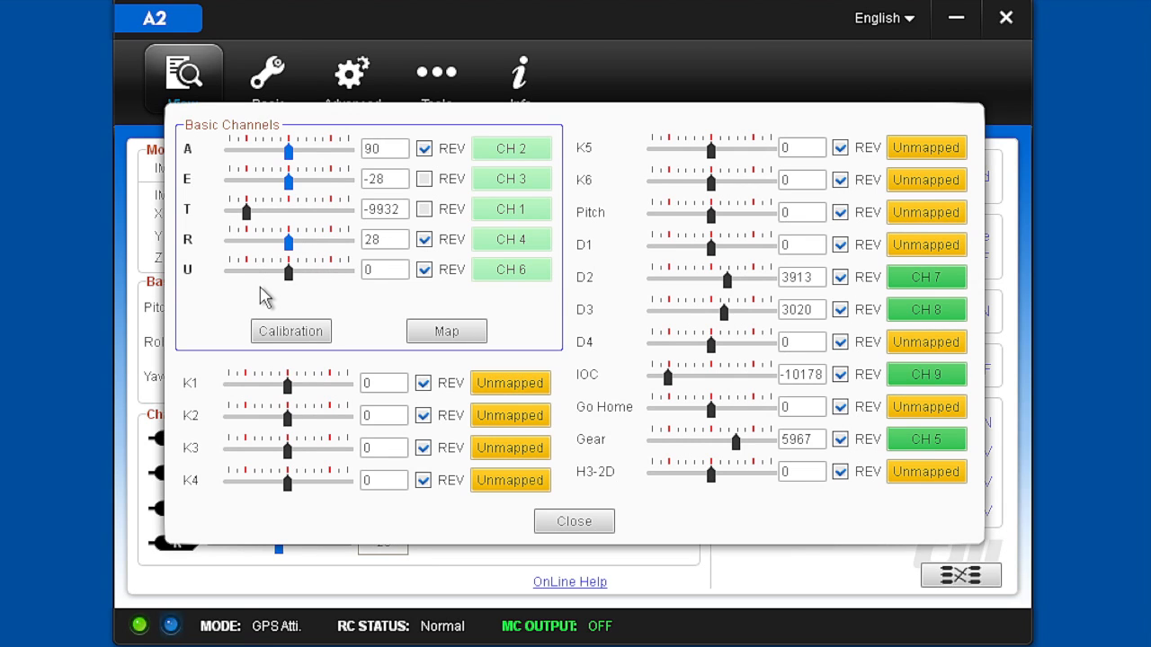
left_click(476, 333)
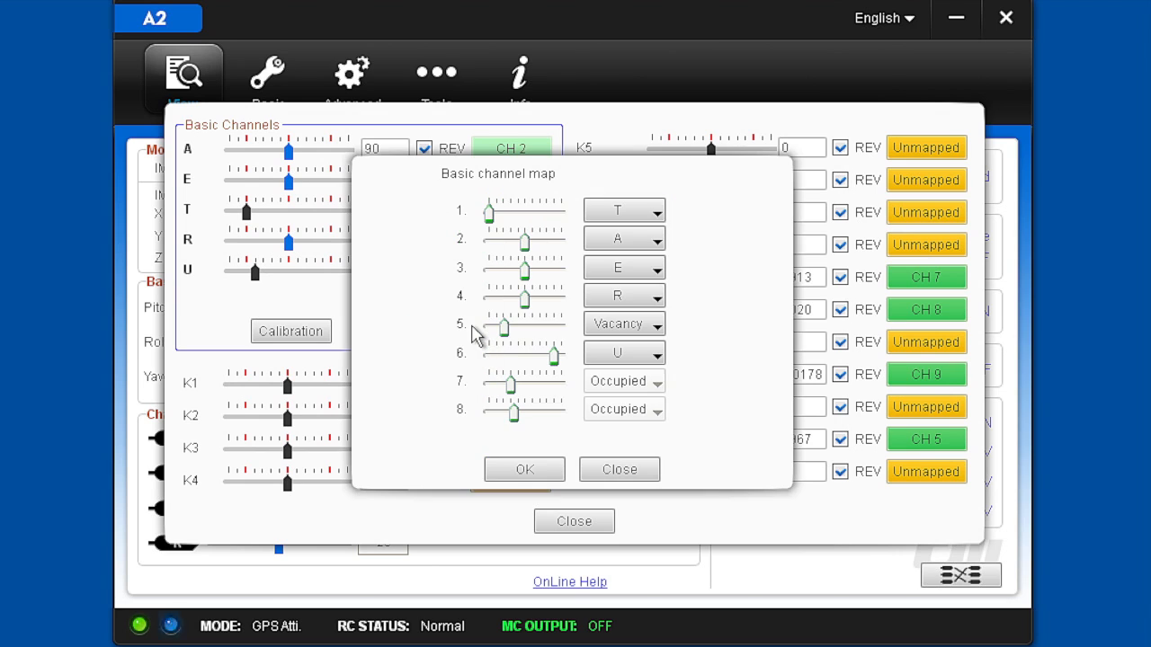
left_click(656, 214)
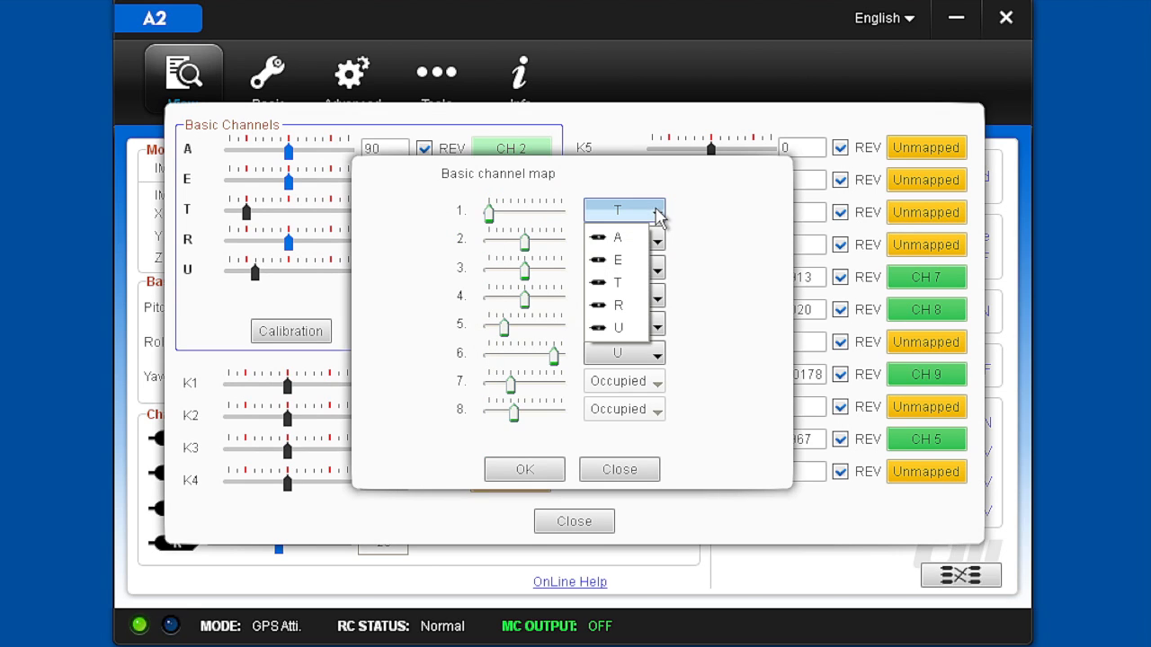
left_click(660, 219)
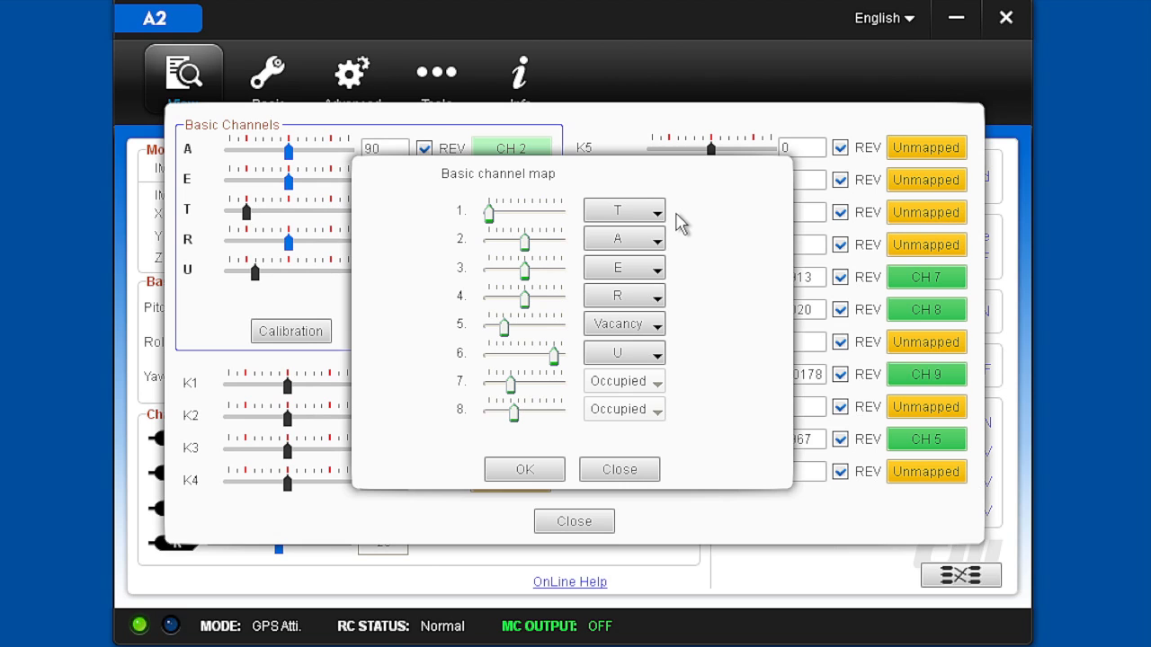
left_click(619, 470)
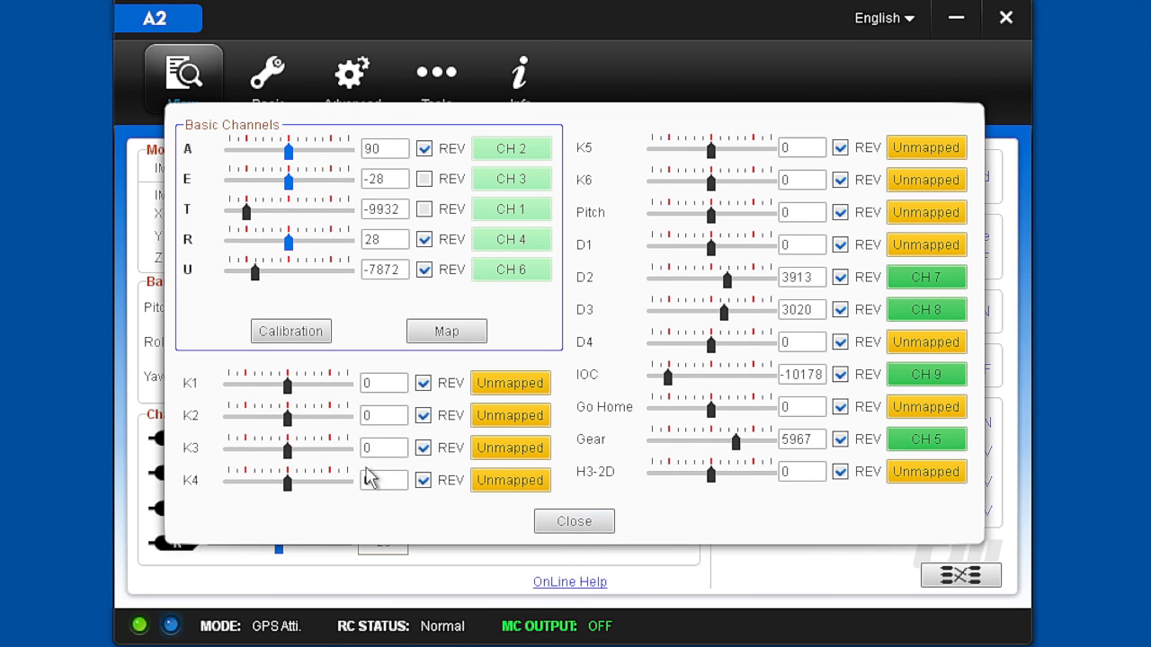
left_click(572, 522)
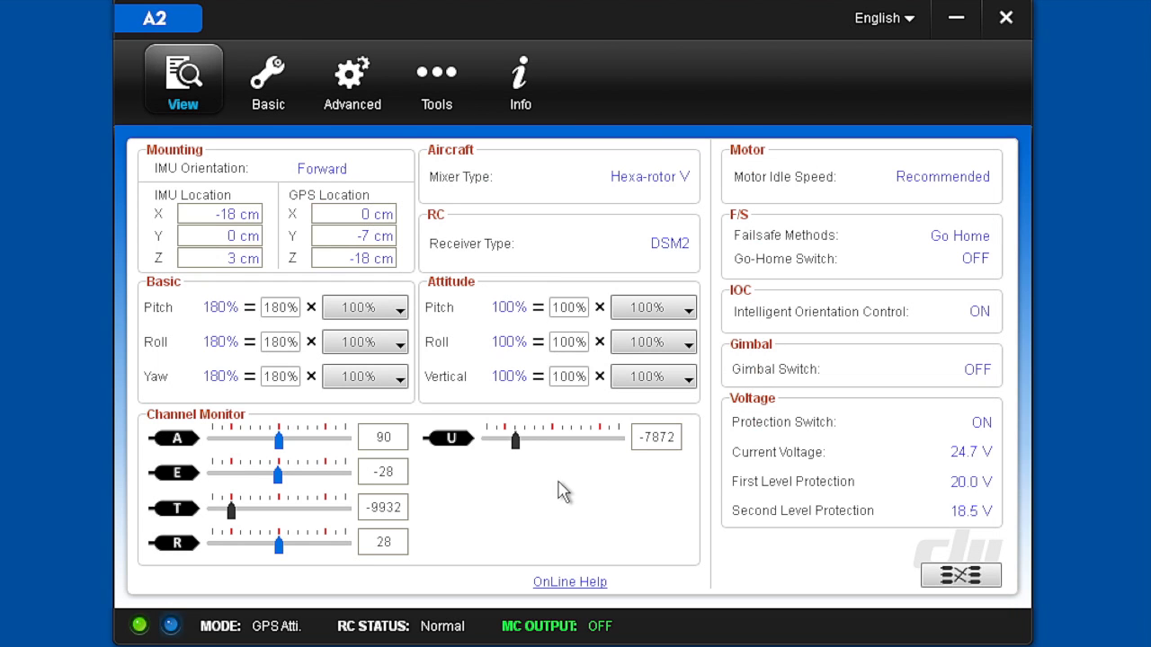
Inspect the aircraft's motor test, agreeing to its safety warnings, and view the customizable mixer table for motors M1 to M8
left_click(254, 95)
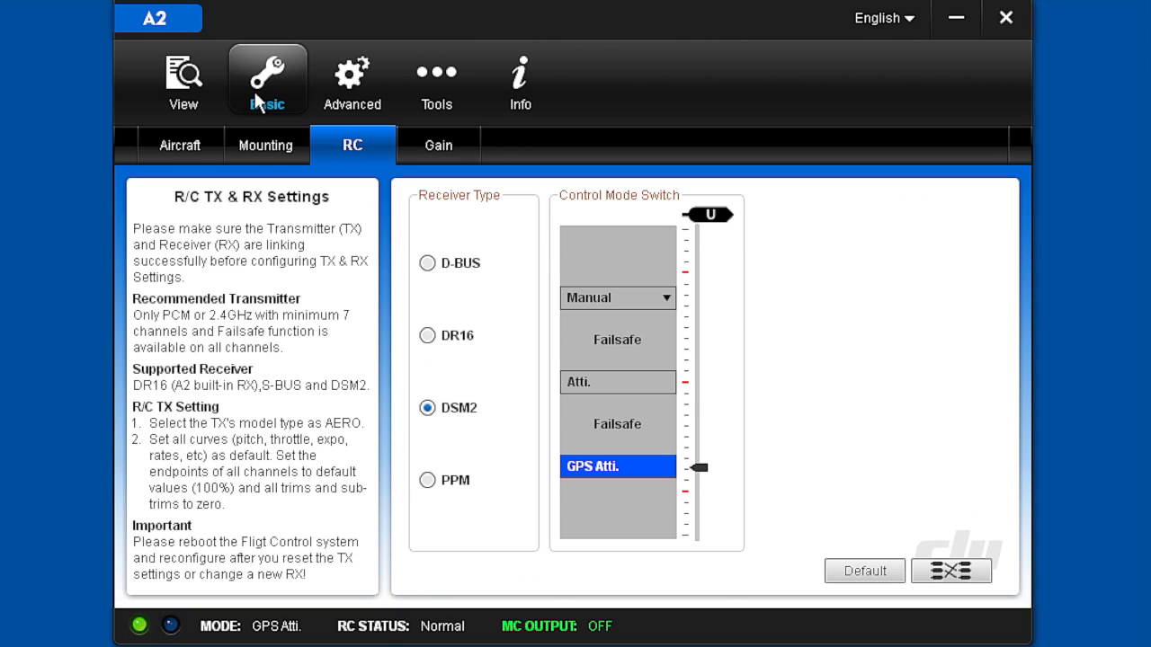
left_click(178, 169)
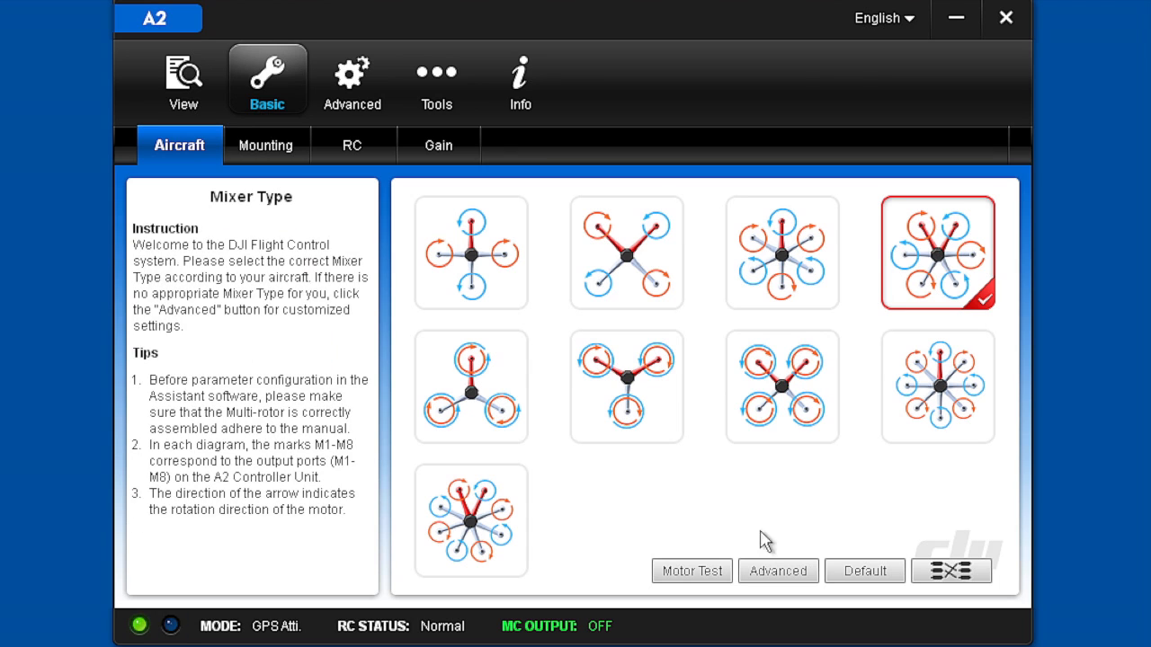
left_click(691, 572)
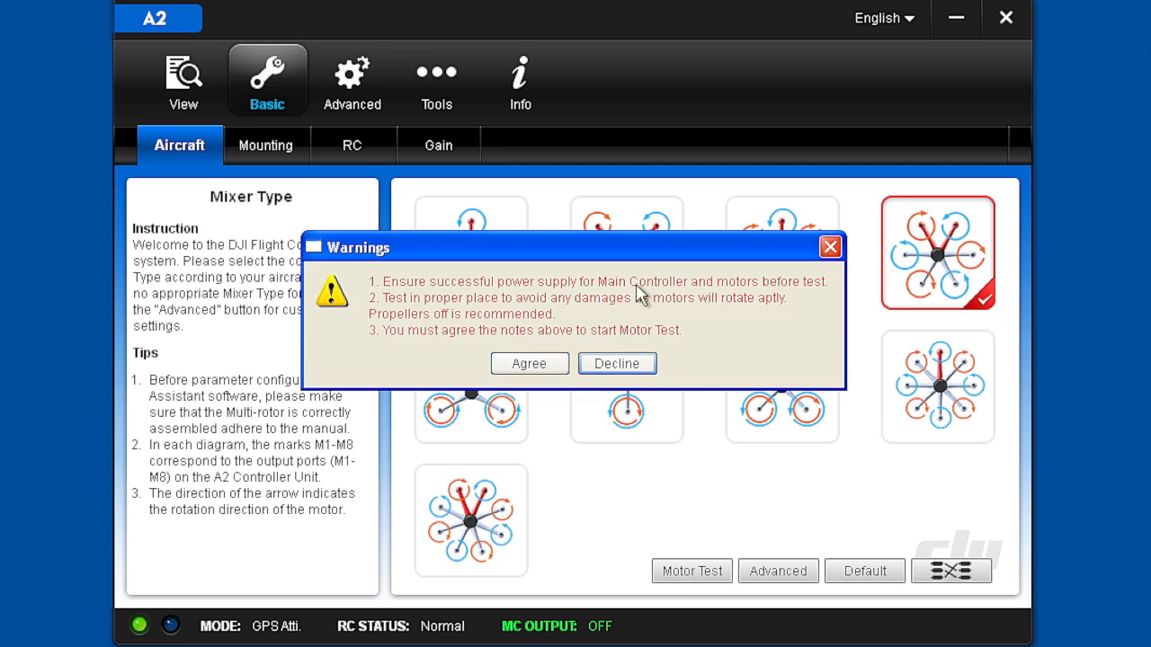
left_click(530, 364)
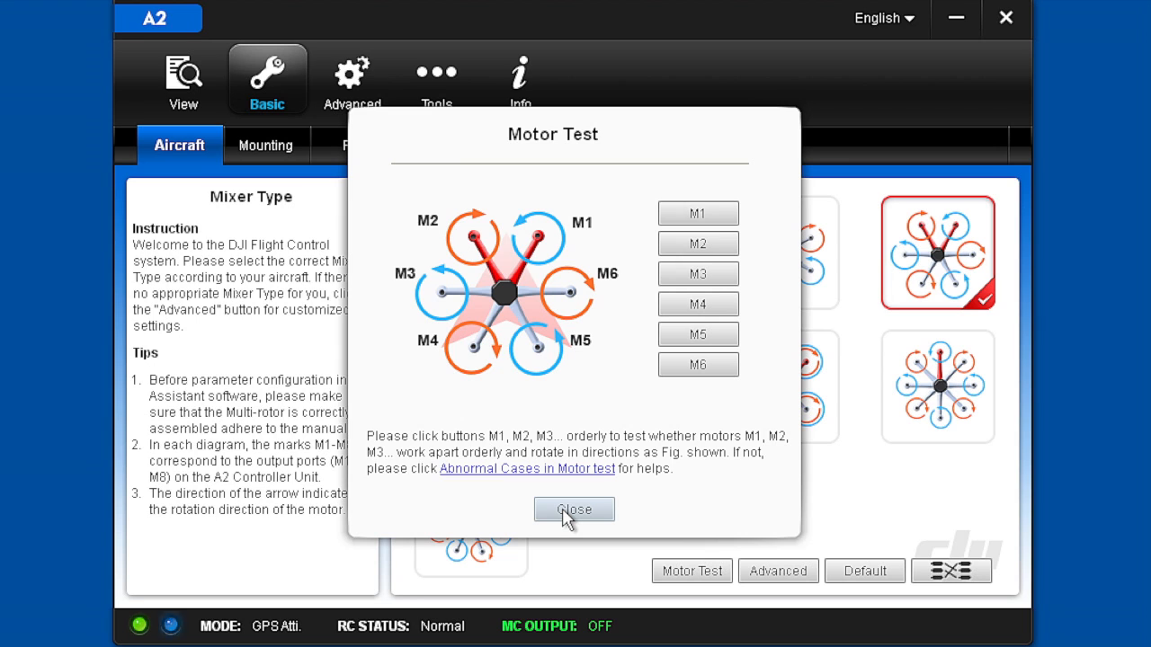
left_click(574, 510)
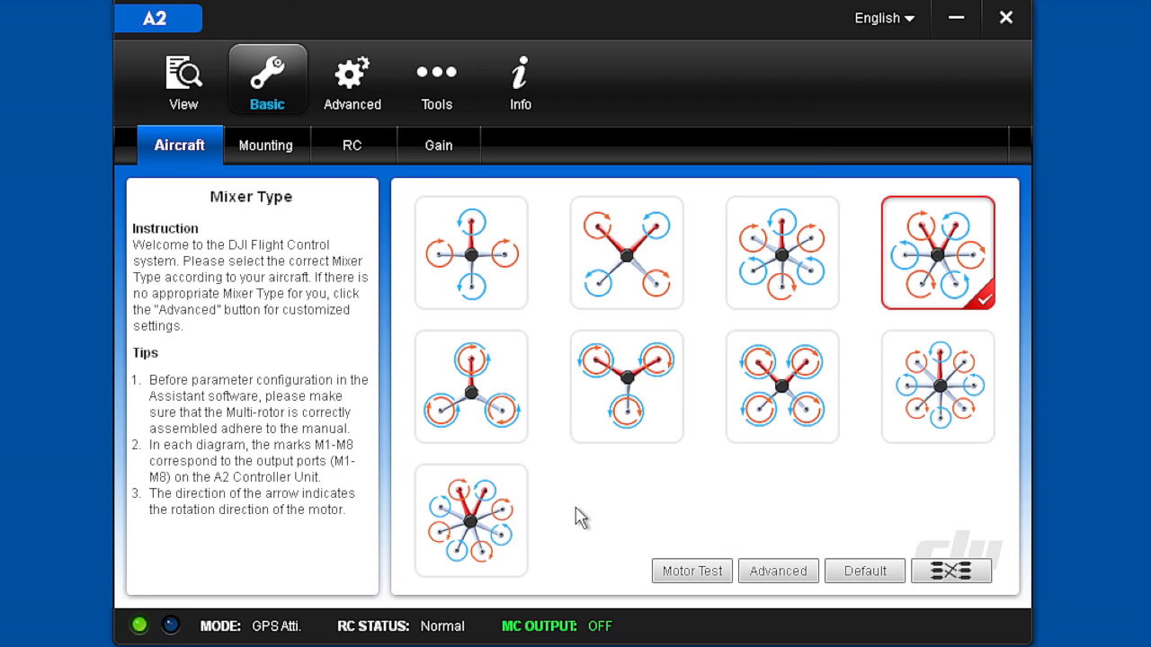
left_click(777, 572)
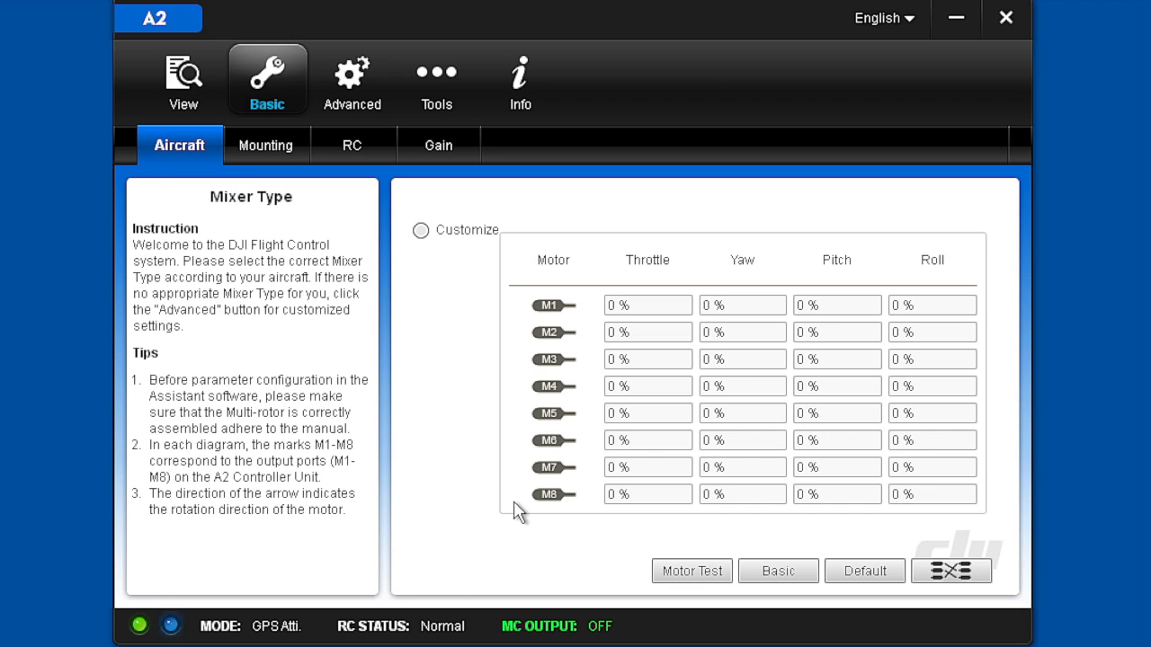
left_click(766, 568)
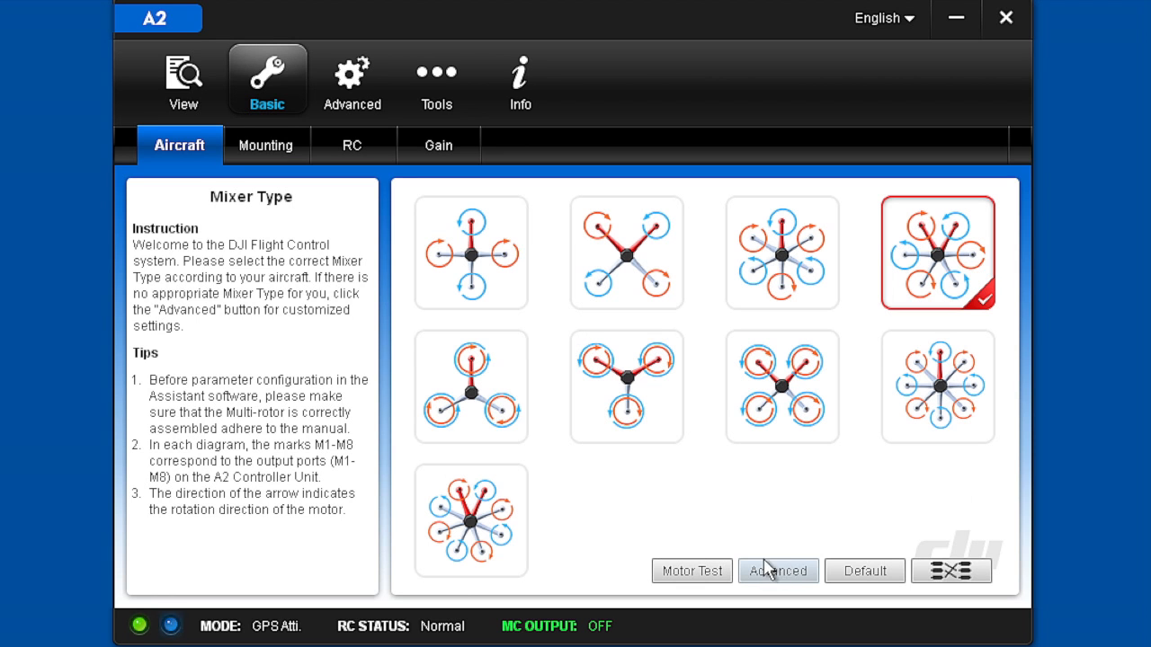
Review the IMU mounting orientation and the X, Y and Z mounting locations of the IMU and GPS
left_click(264, 144)
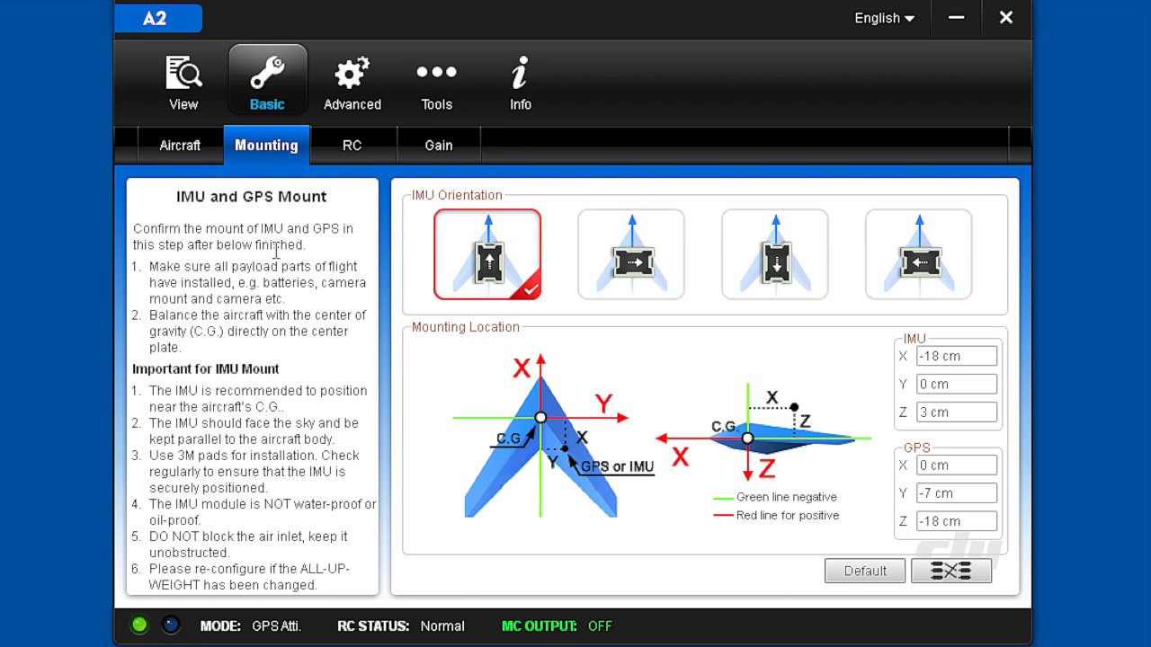
mouse_move(488, 284)
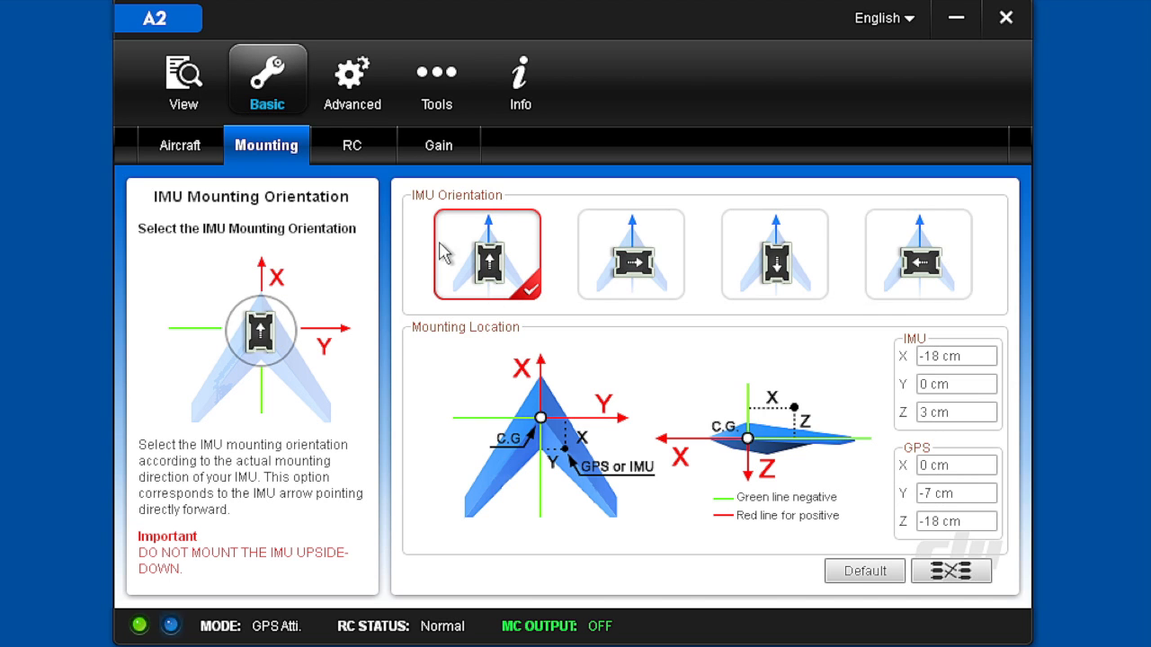
mouse_move(533, 440)
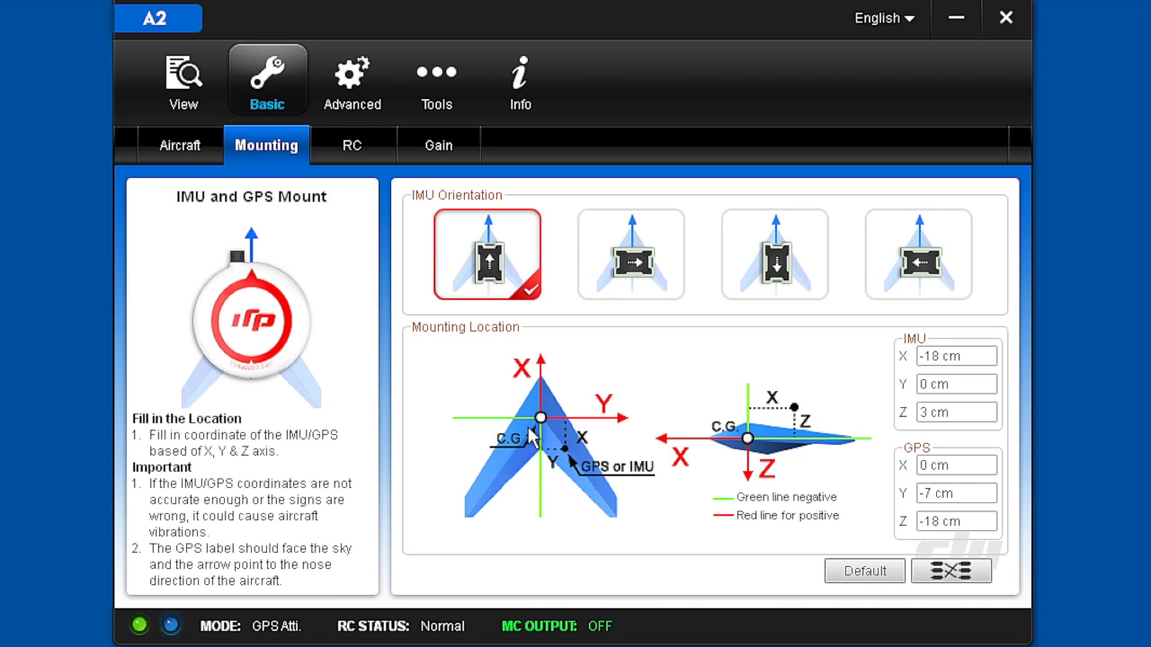
mouse_move(472, 257)
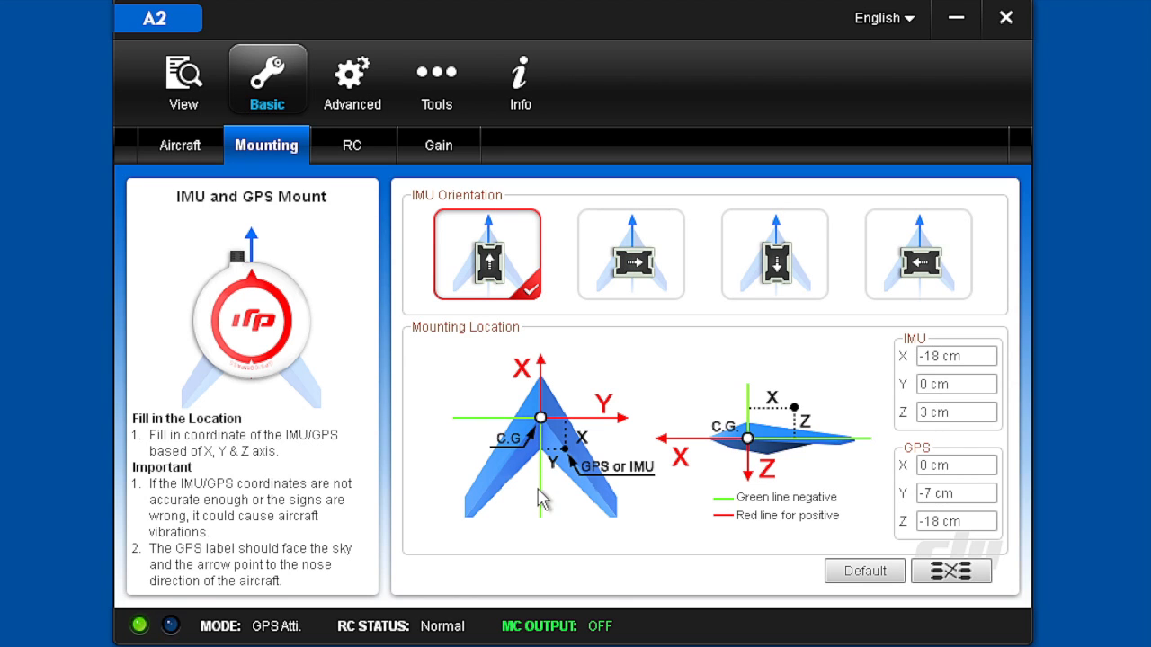
left_click(920, 357)
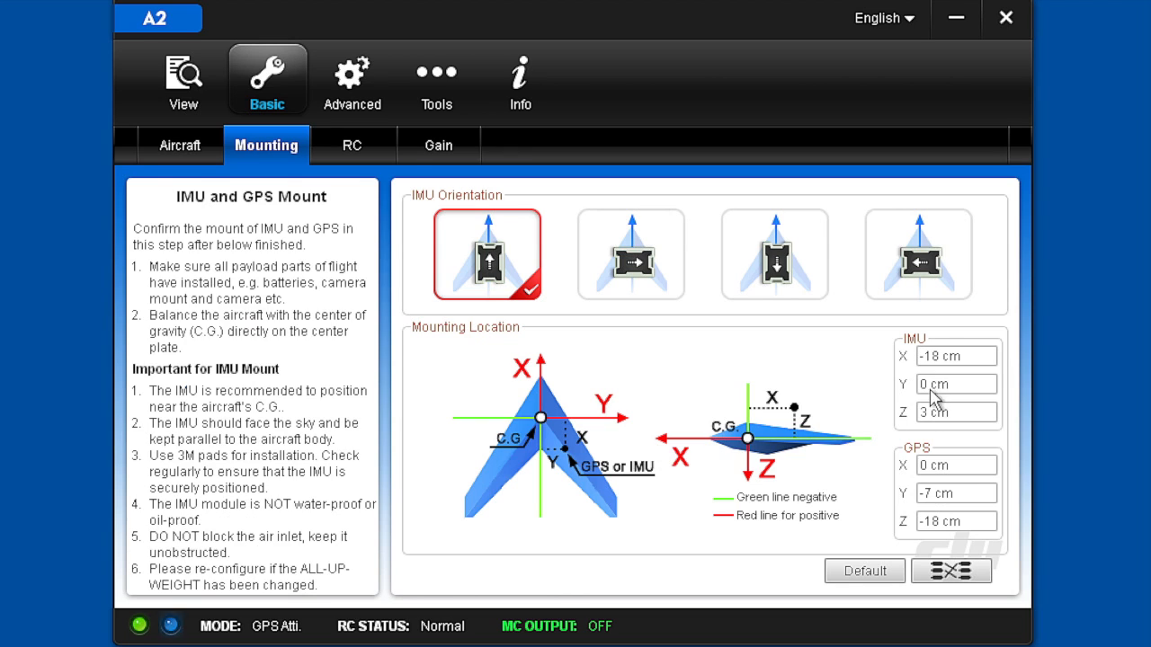
left_click(935, 355)
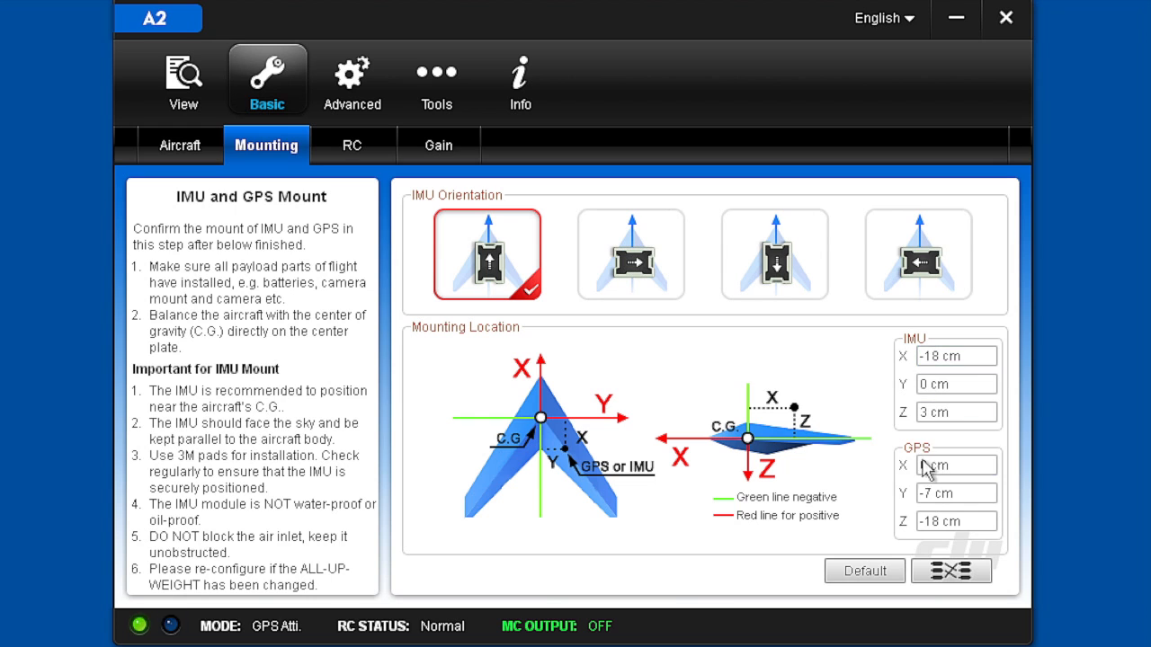
left_click(926, 466)
Examine the receiver's control mode switch settings and the basic and advanced gain values
left_click(361, 140)
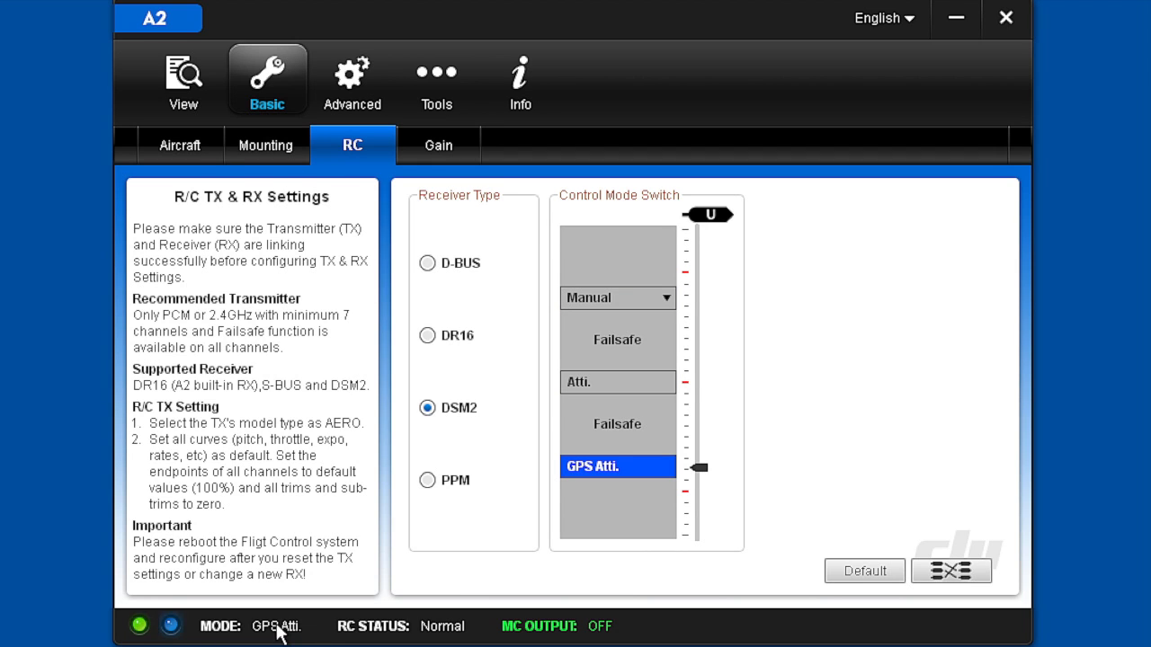
mouse_move(727, 493)
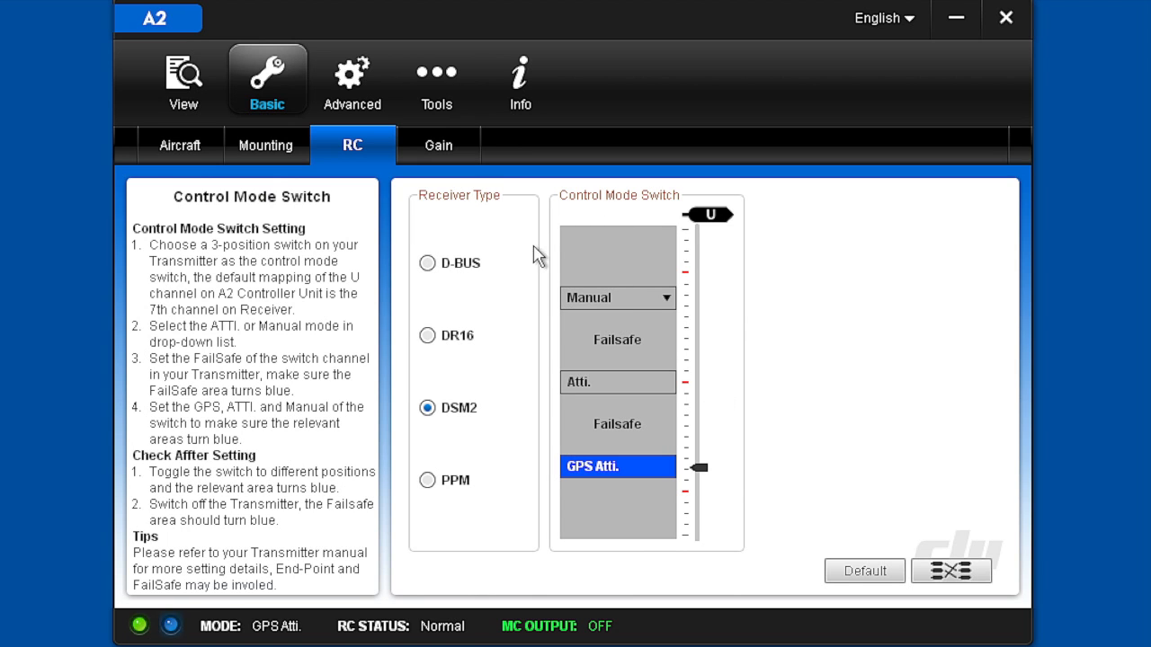
left_click(439, 149)
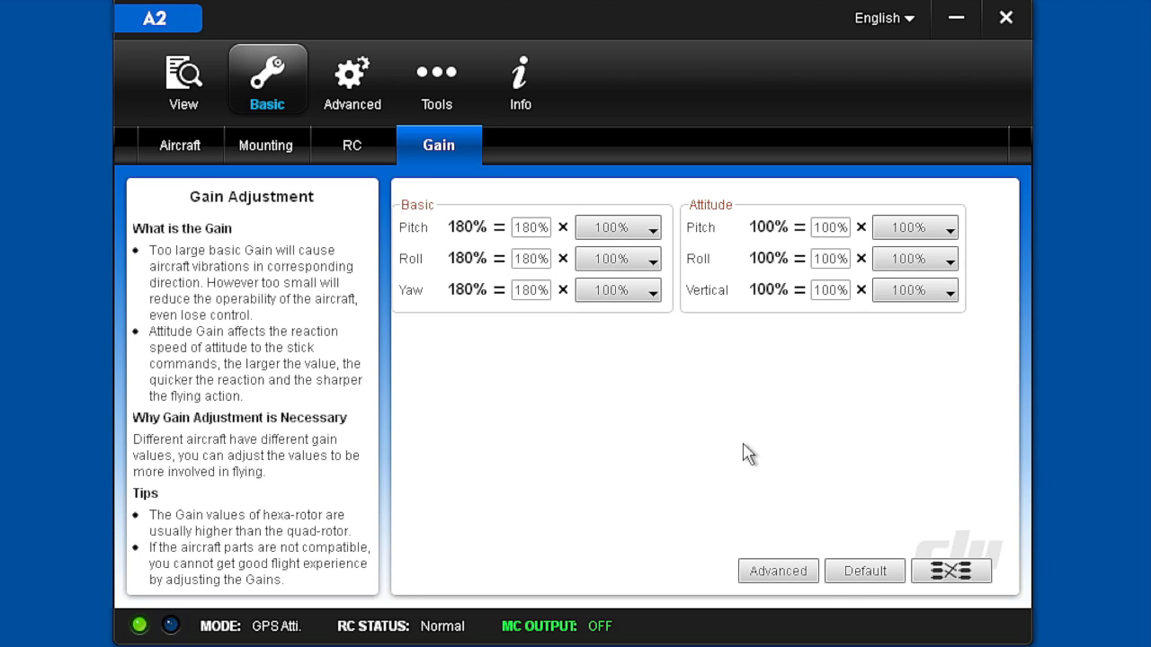
left_click(779, 571)
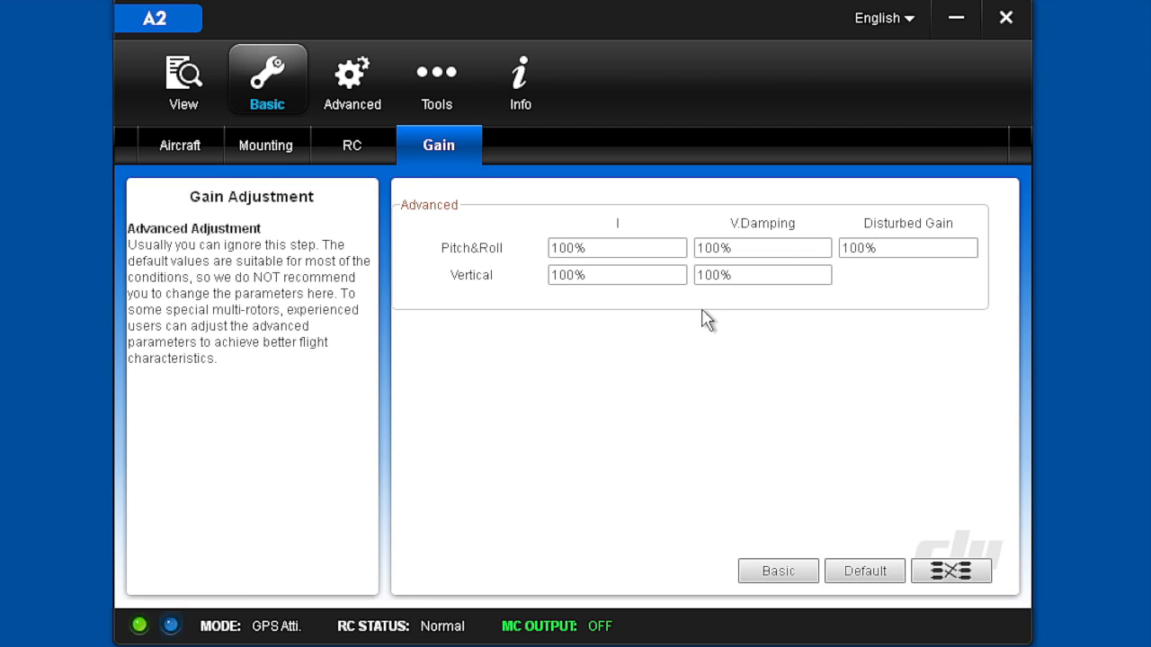
left_click(770, 578)
Review the motor idle speed and the failsafe settings, including the Alt Go-Home method and the Go-Home Switch
left_click(349, 77)
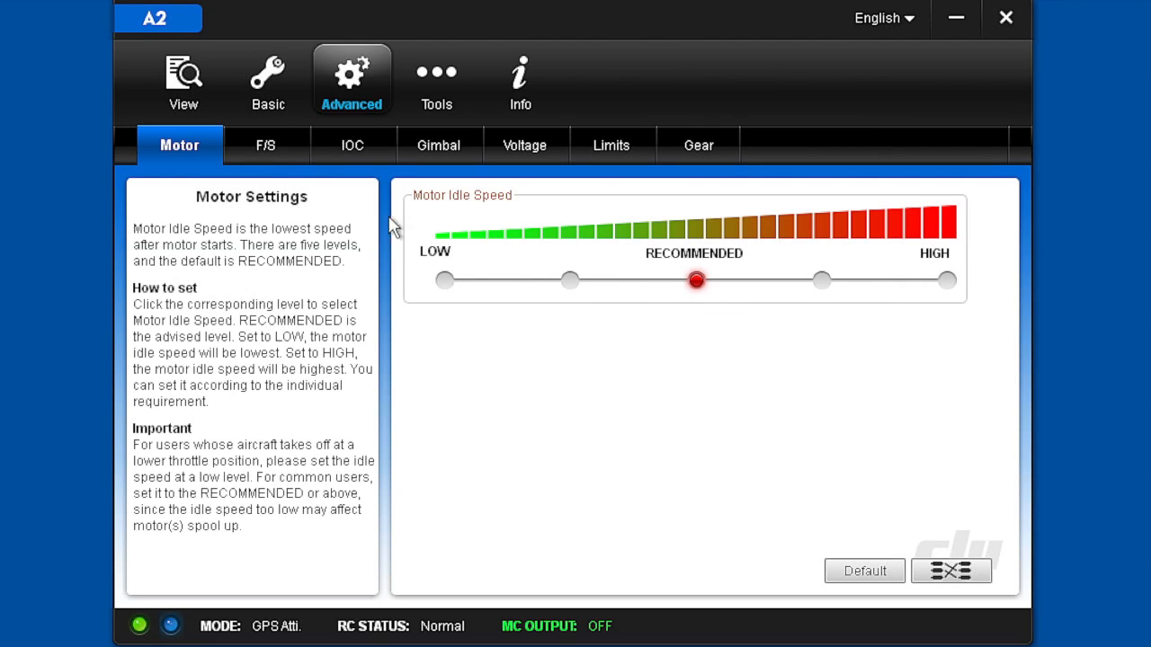
left_click(268, 148)
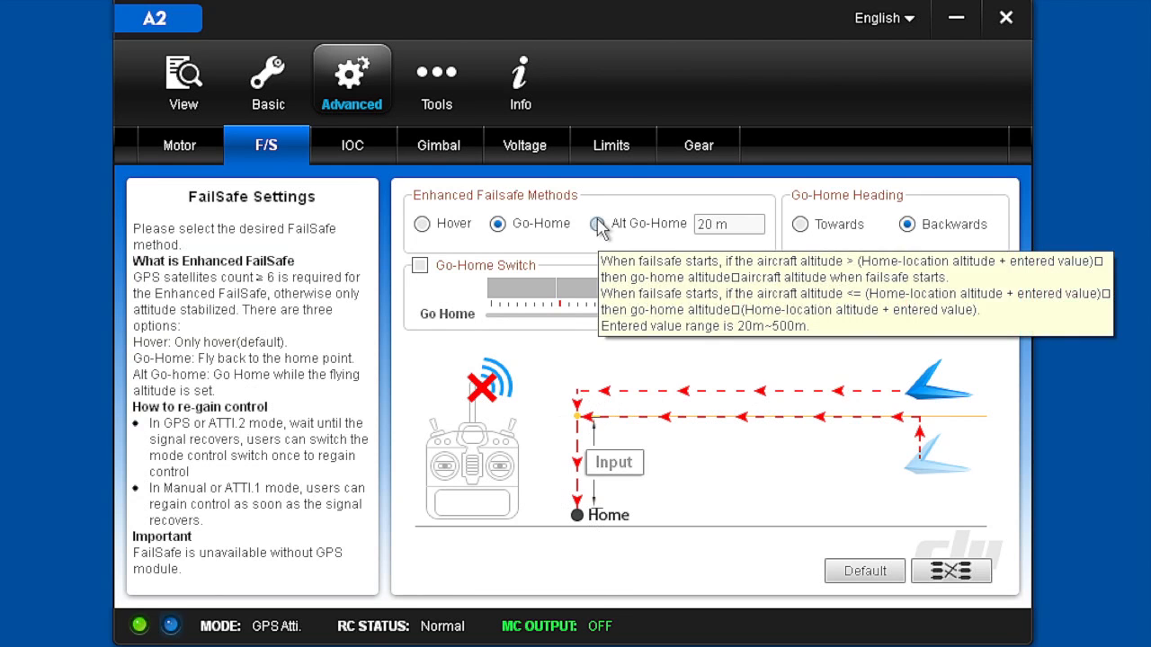
mouse_move(611, 235)
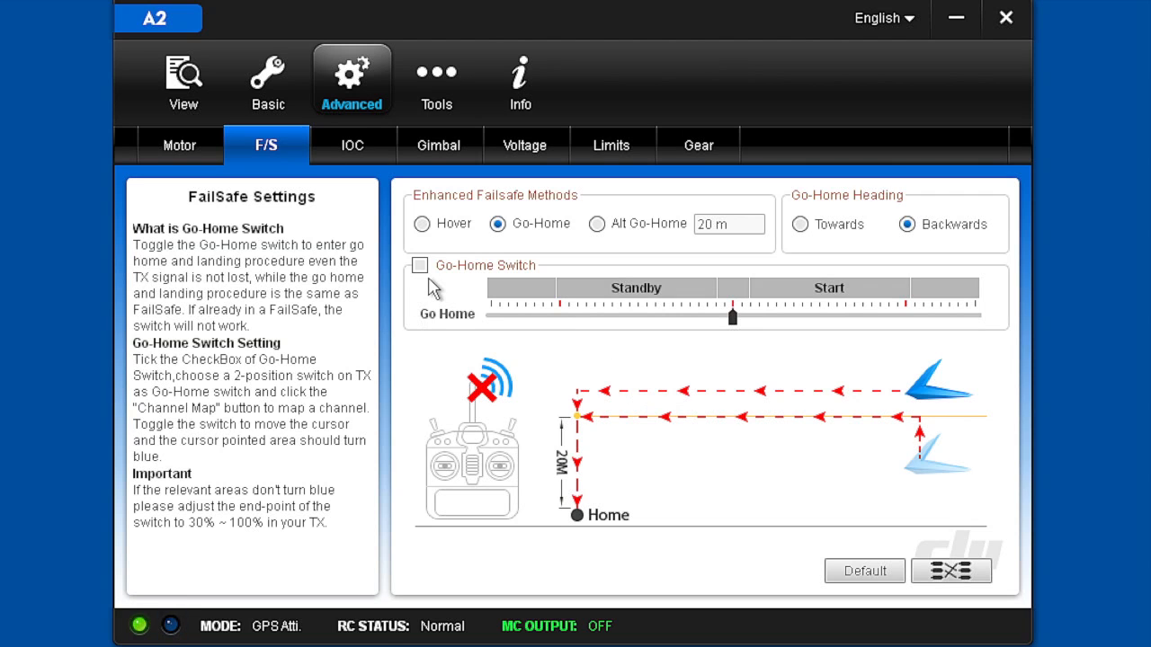
mouse_move(452, 311)
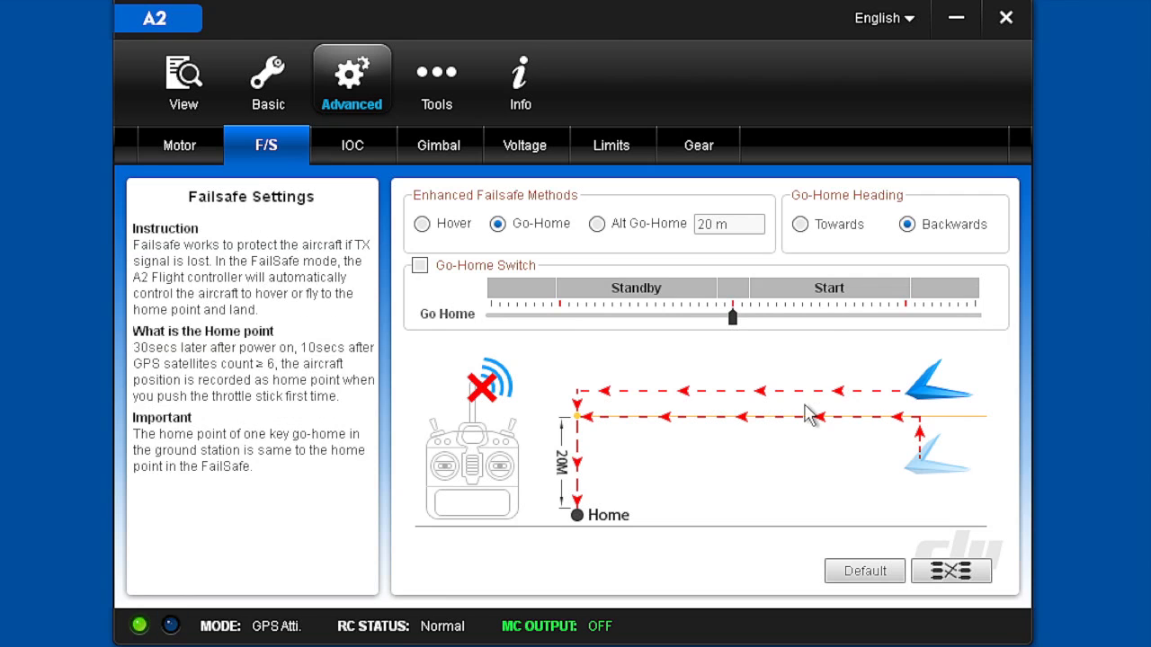
Examine the Intelligent Orientation Control modes available for the second and third switch positions, leaving the selections as they are
left_click(353, 150)
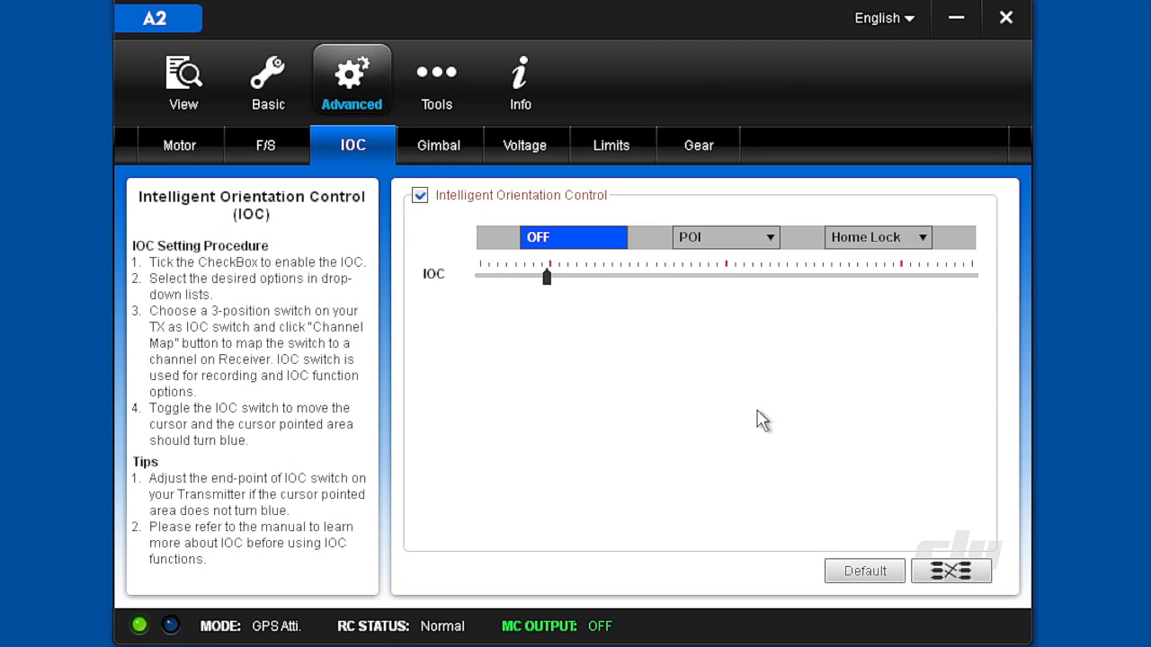
left_click(769, 236)
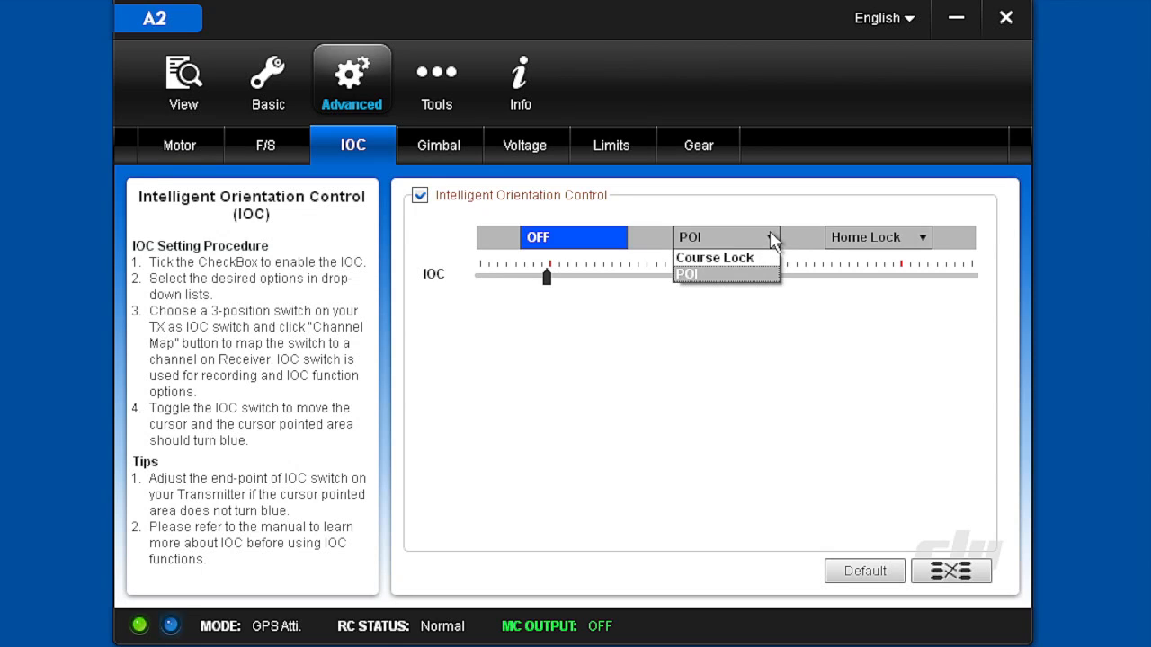
left_click(770, 234)
left_click(923, 239)
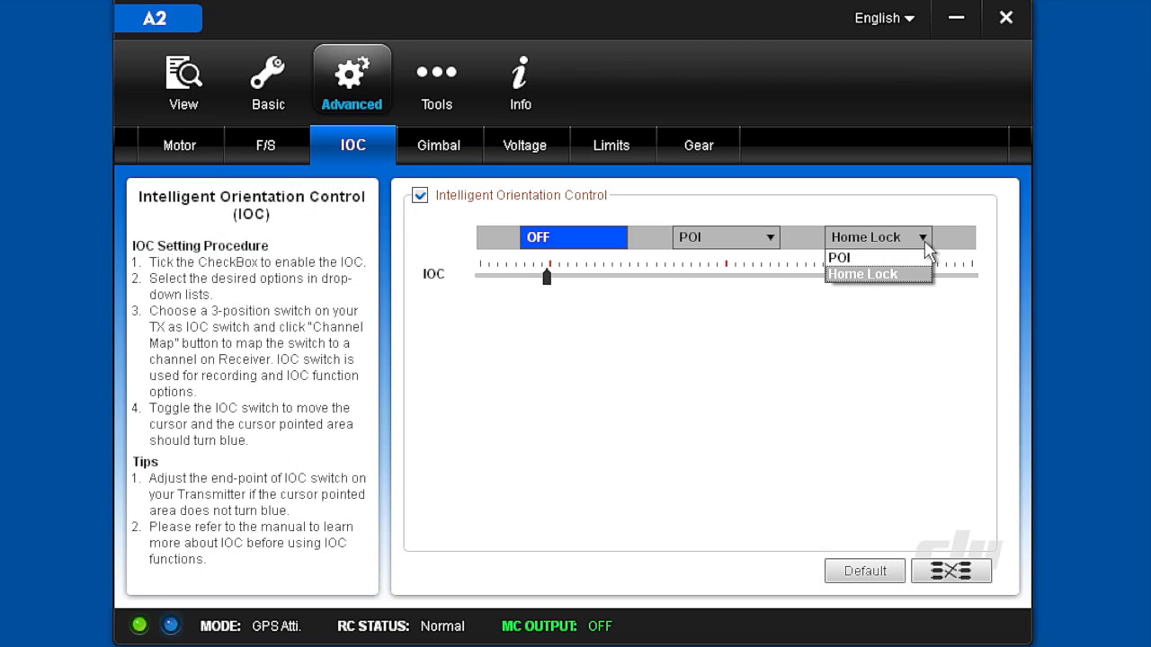
left_click(924, 241)
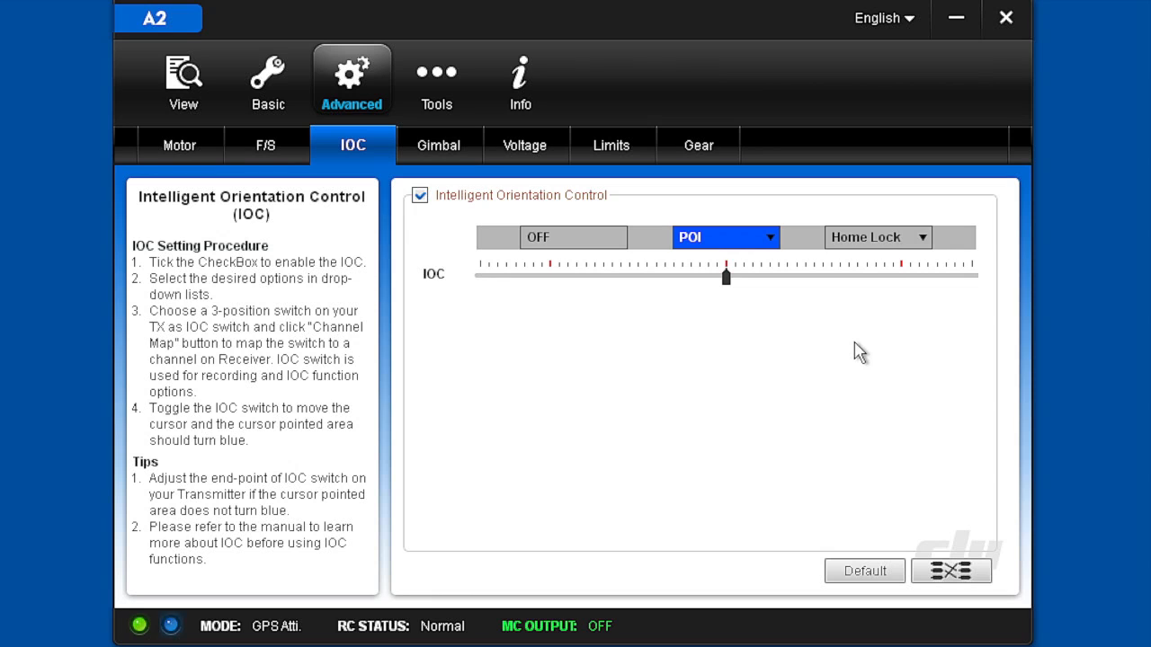
Review the gimbal servo settings and open the low-voltage protection settings
left_click(421, 146)
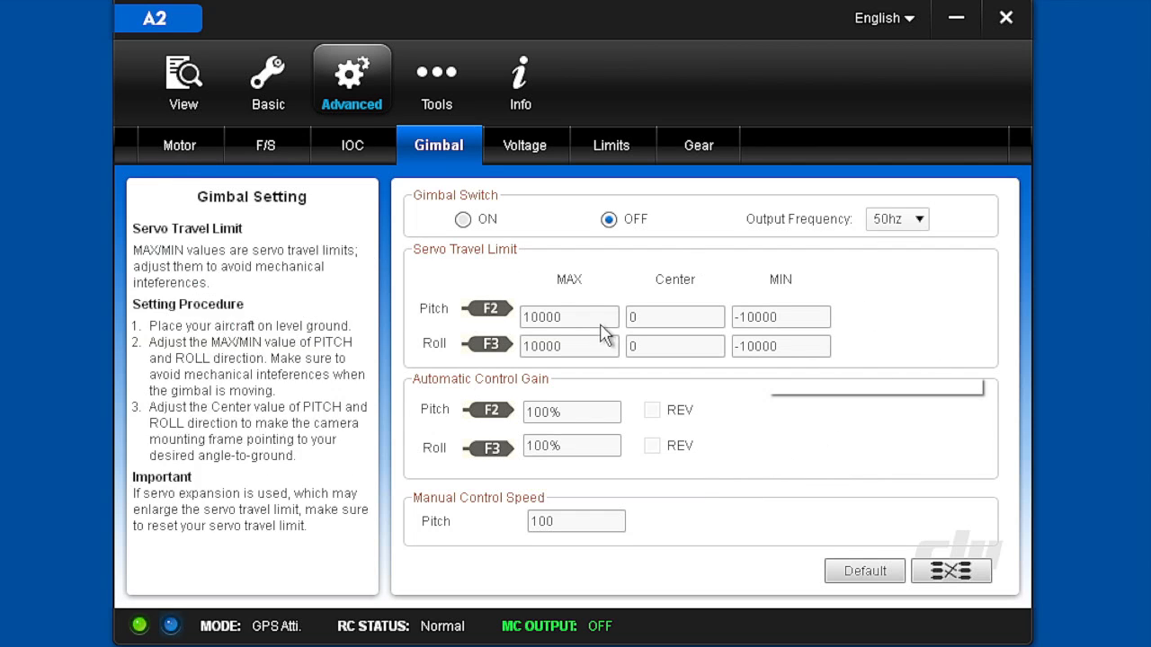
left_click(524, 147)
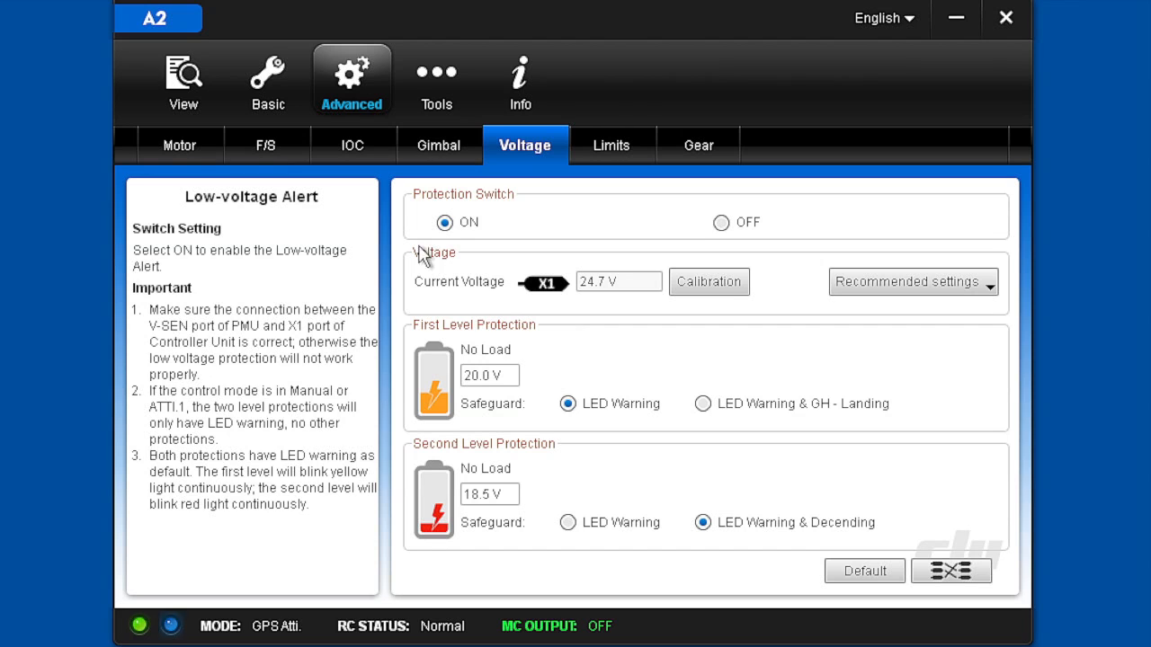
Review the recommended LiPo battery presets without choosing one, and examine the safeguard options of the first level protection
left_click(989, 291)
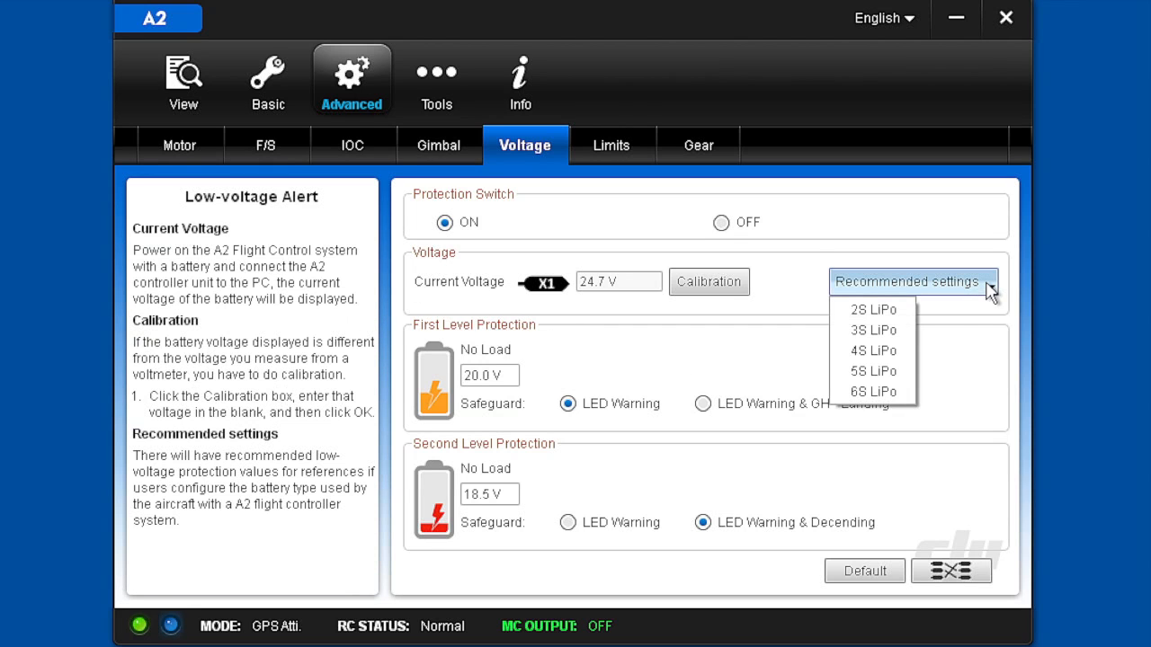
left_click(959, 392)
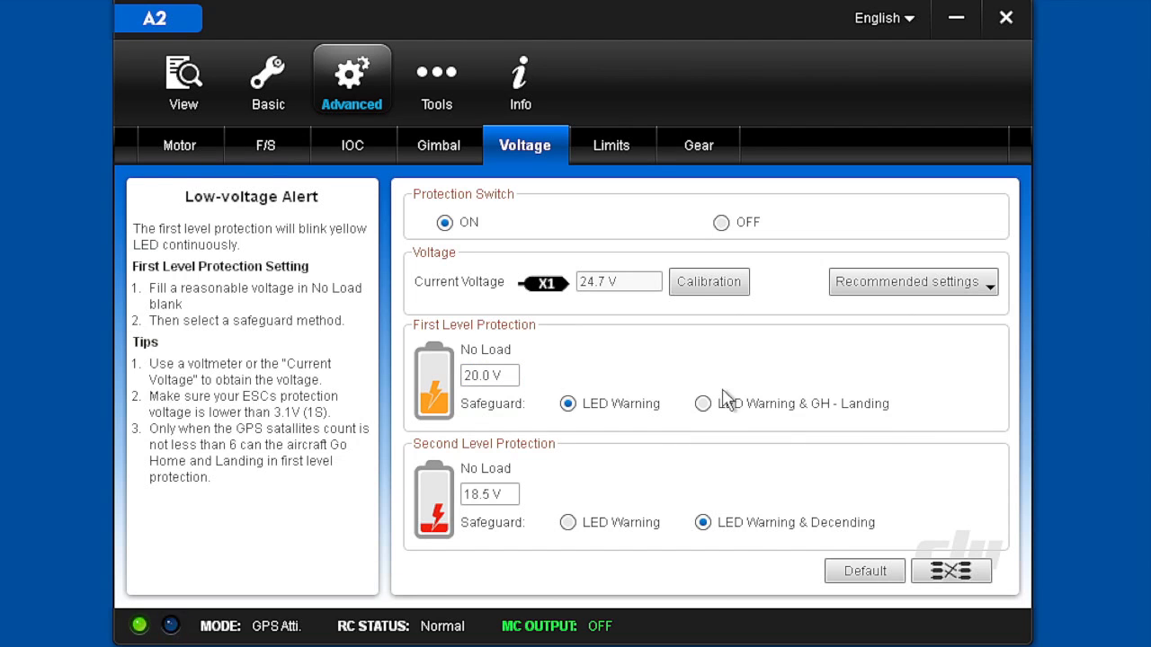
mouse_move(789, 406)
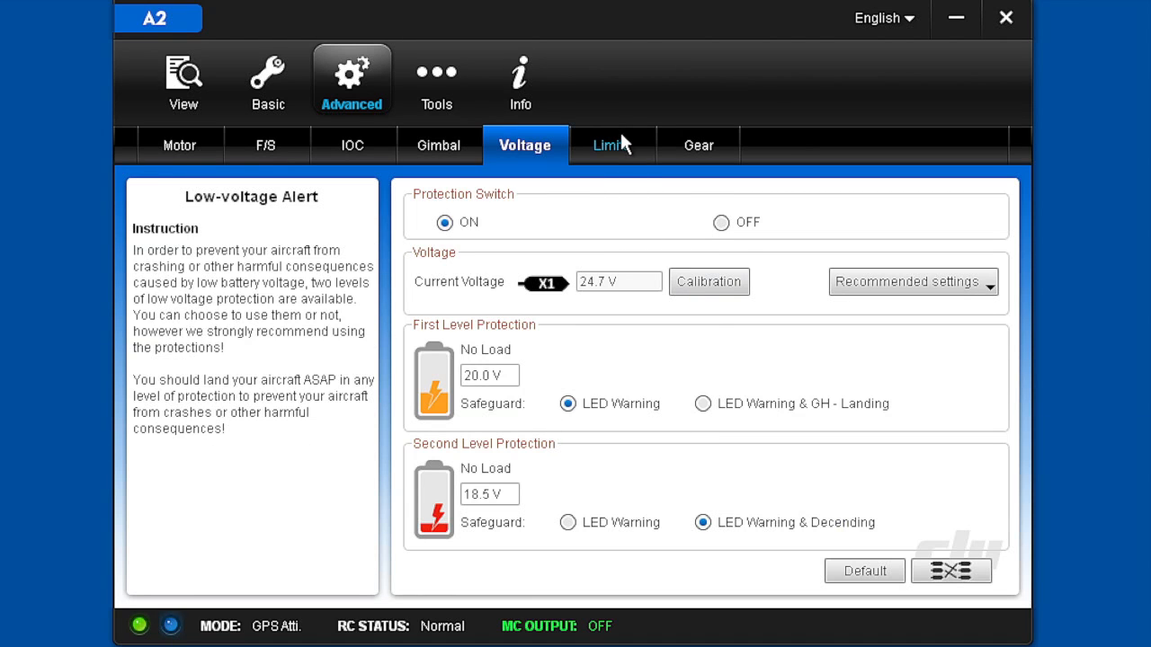
Review the height and distance flight limits and the Intelligent Gear settings
left_click(609, 136)
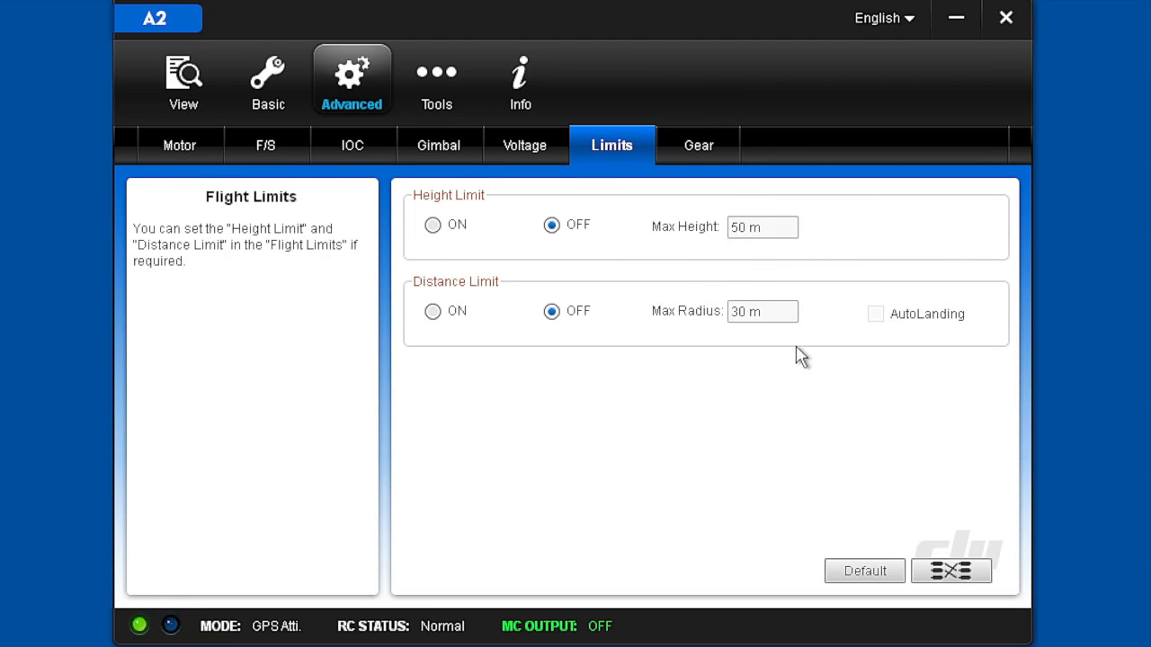
left_click(687, 145)
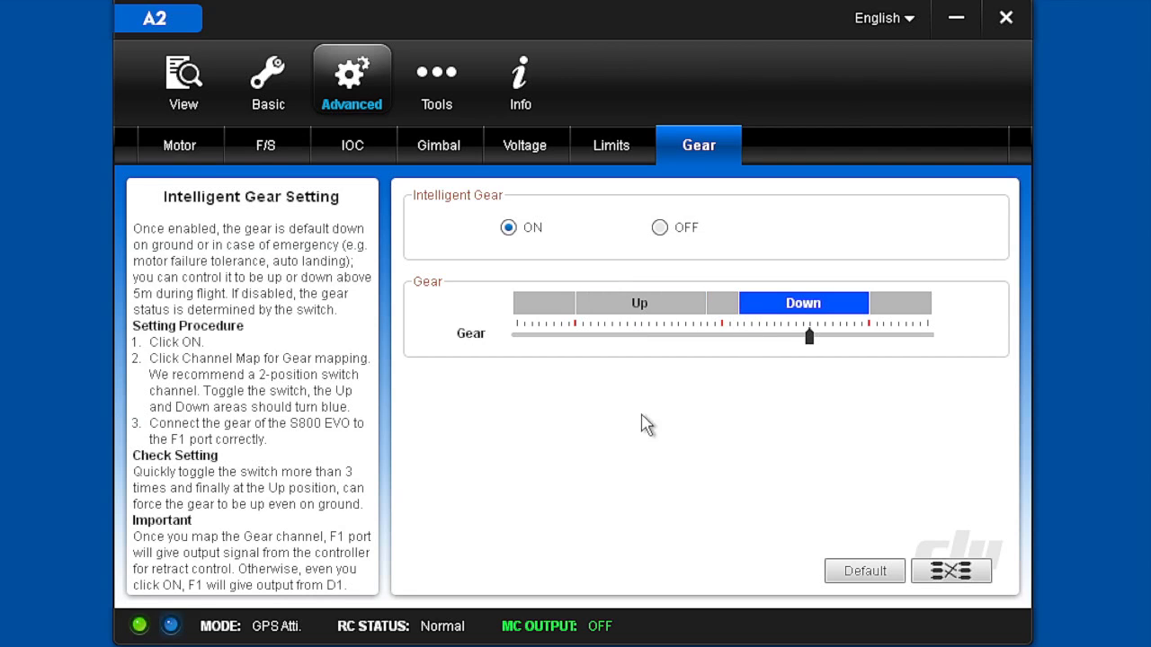
Examine the parameter tools with the sensor and device connection data, and the user, software version and license information
left_click(434, 87)
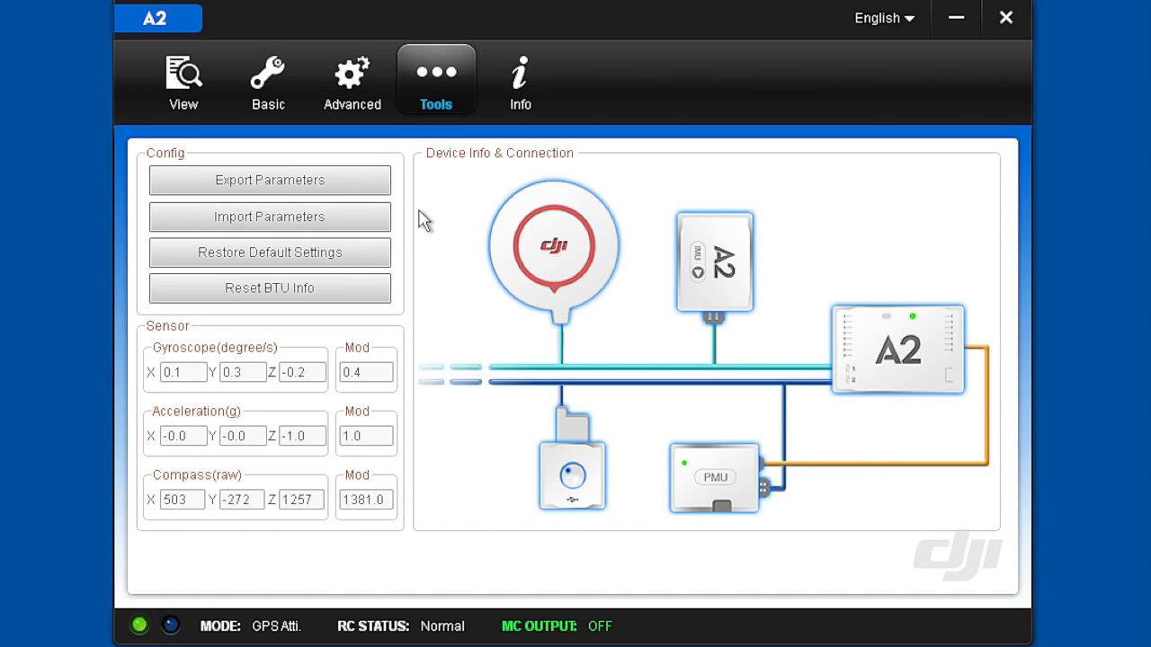
left_click(519, 80)
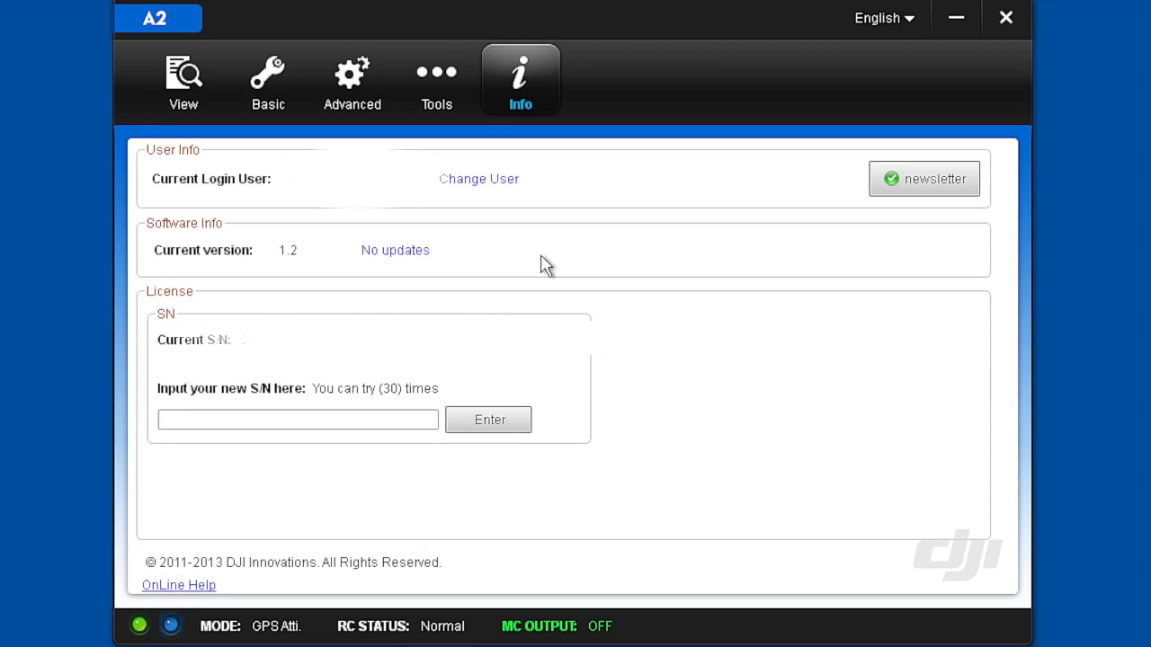
Go back over the configuration overview and gain values, and reopen the failsafe settings to read the home point explanation
left_click(184, 79)
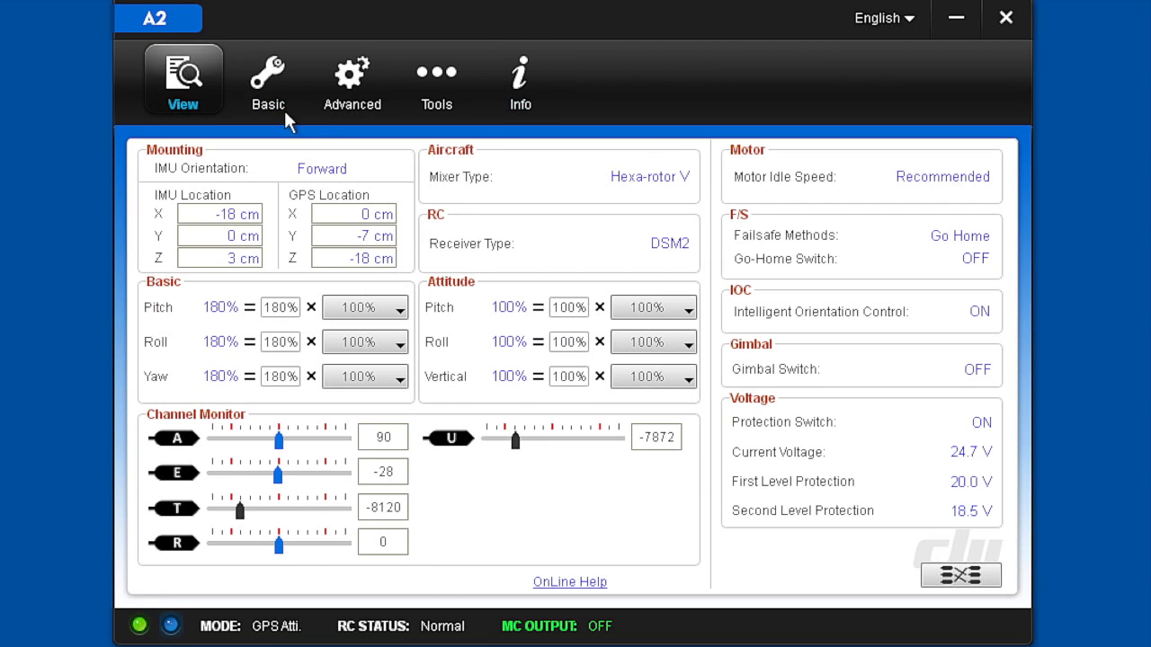
left_click(268, 86)
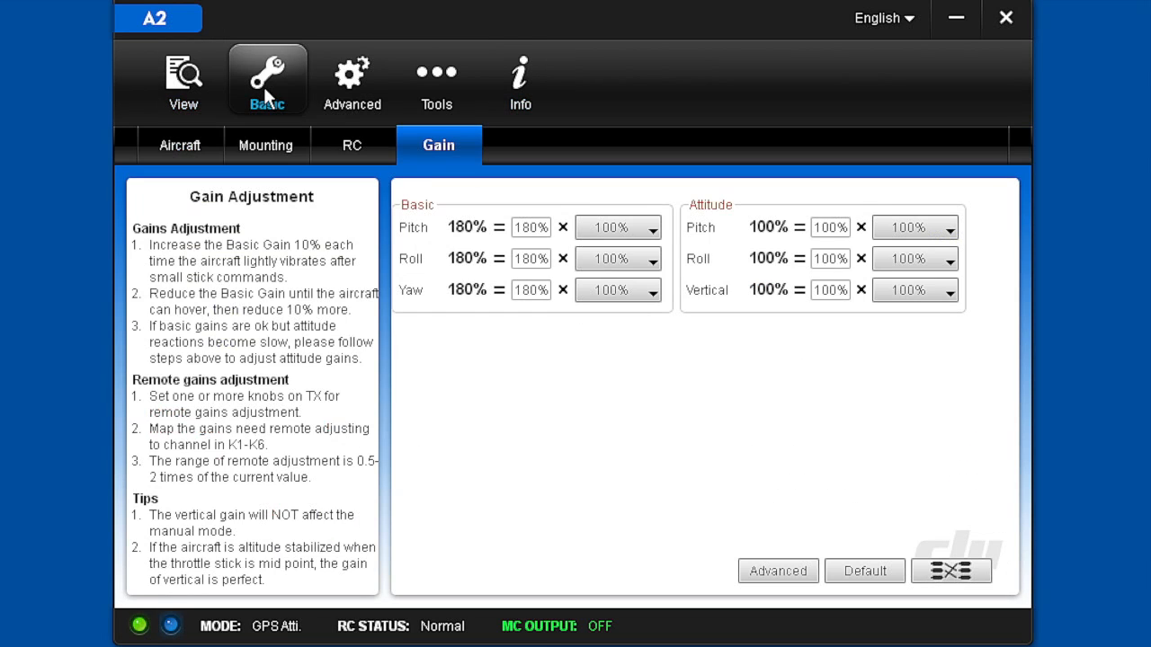
left_click(349, 80)
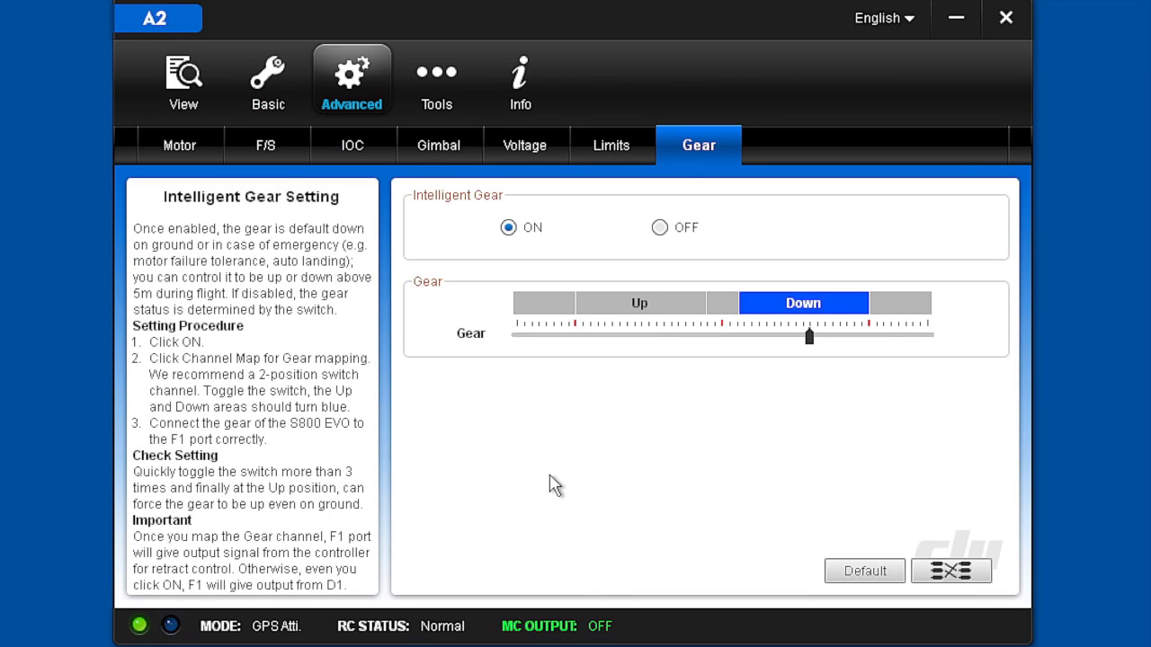
left_click(259, 153)
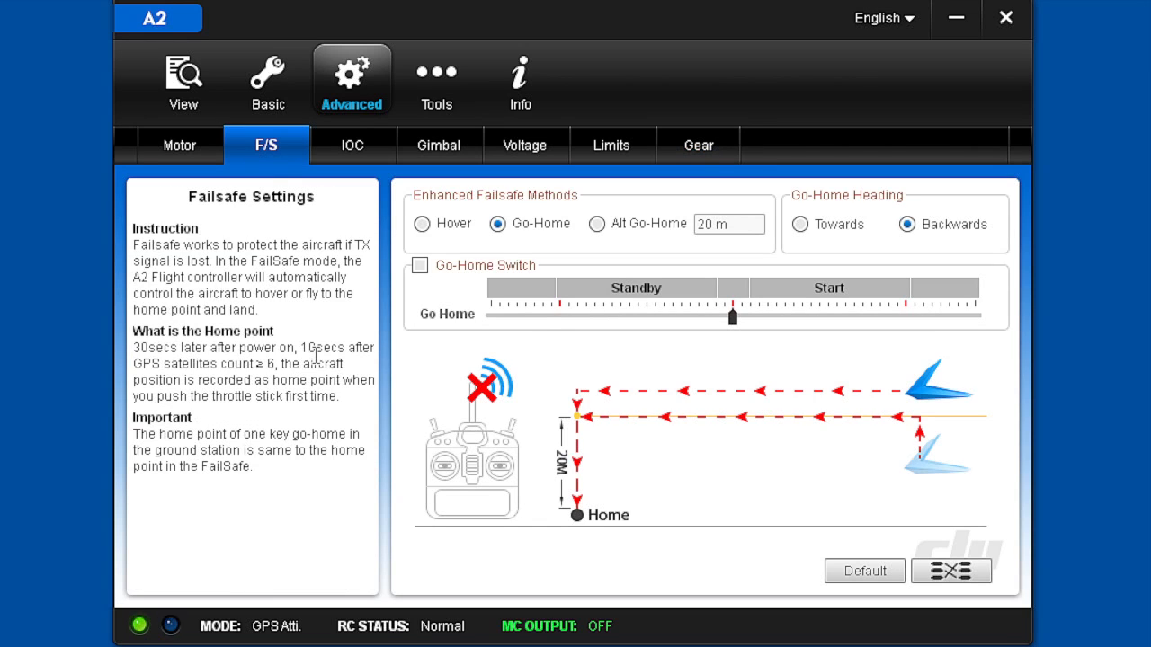